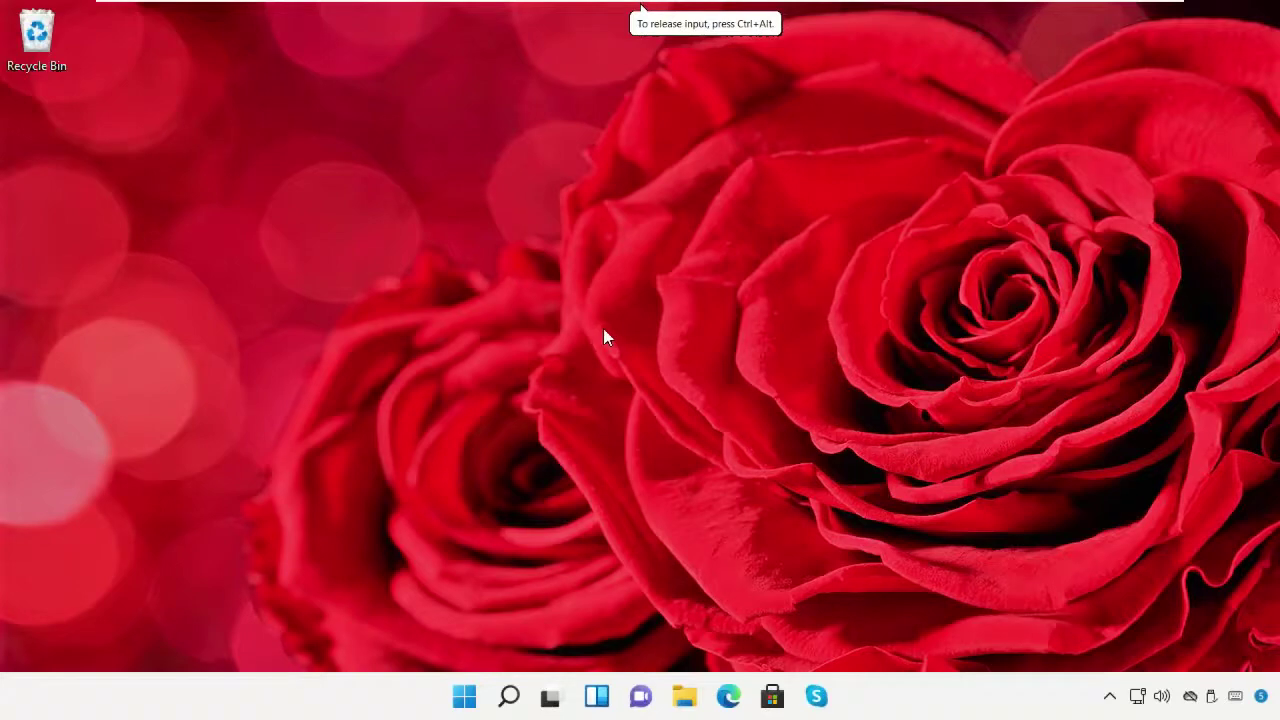
- Search Windows for cmd and open Command Prompt as administrator, allowing it to make changes
{"action": "left_click", "coordinate": [503, 690]}
{"action": "type", "text": "cmd"}
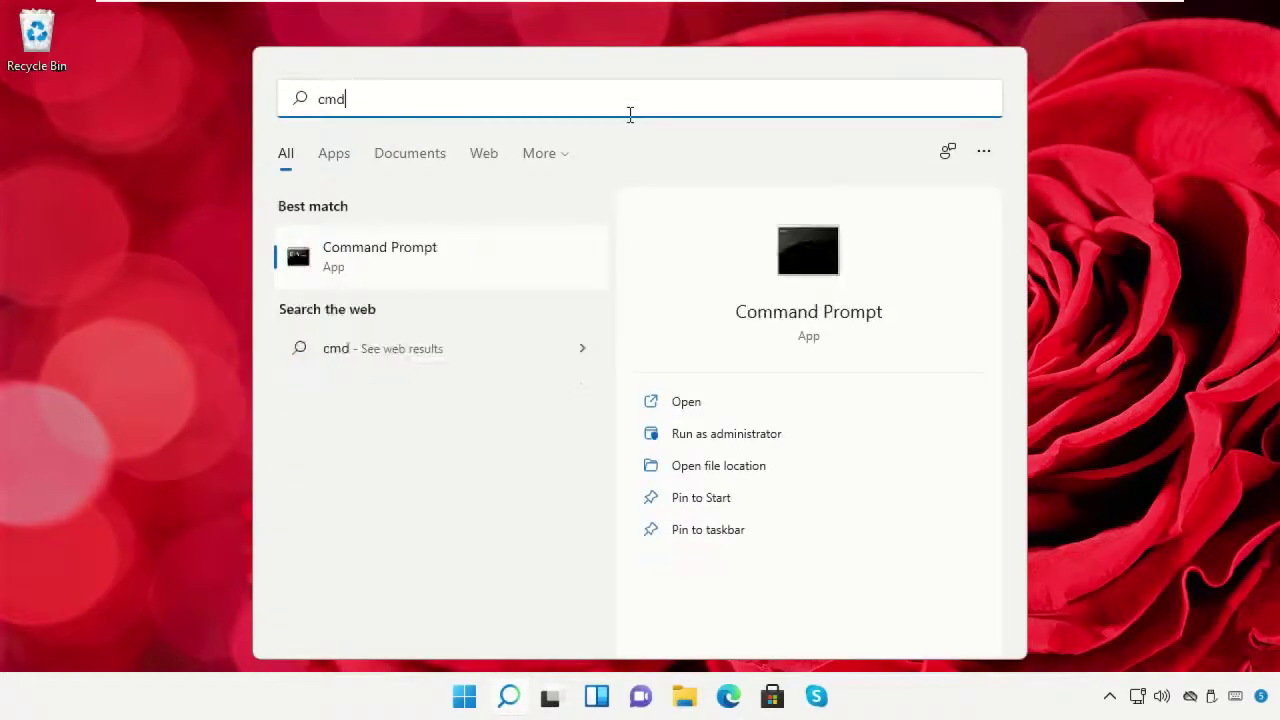
{"action": "right_click", "coordinate": [480, 274]}
{"action": "left_click", "coordinate": [503, 288]}
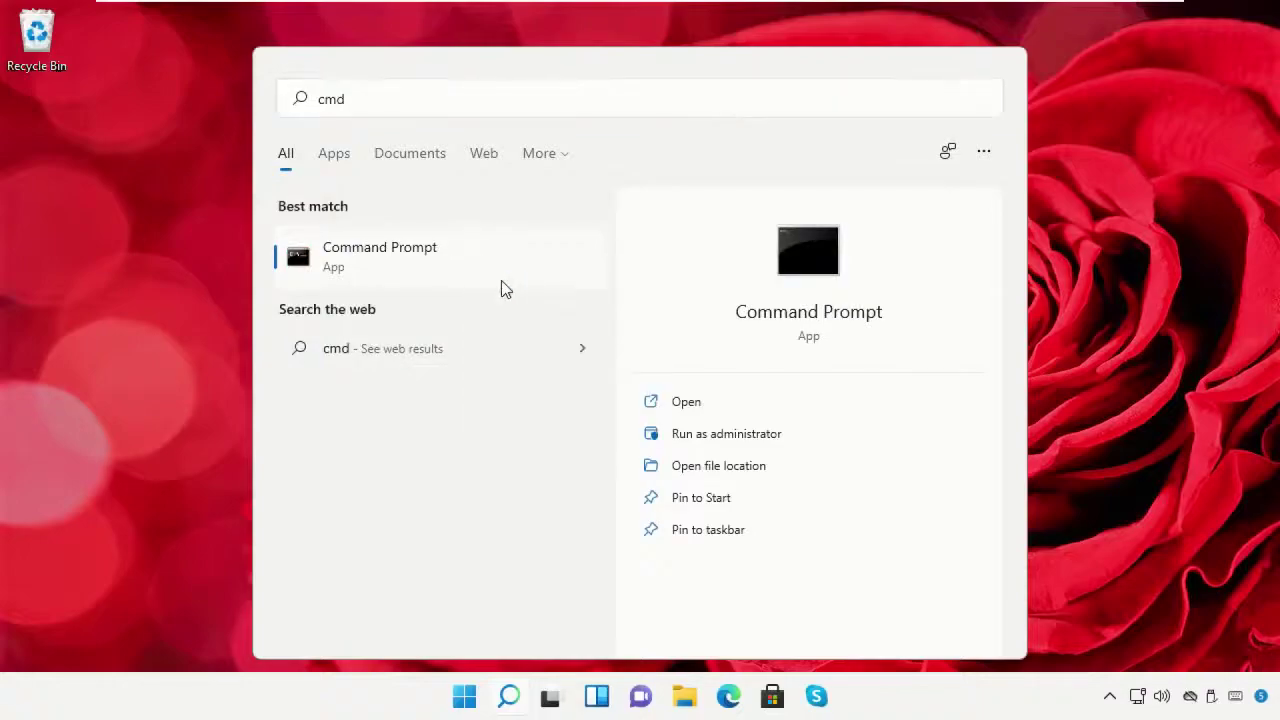
{"action": "left_click", "coordinate": [538, 502]}
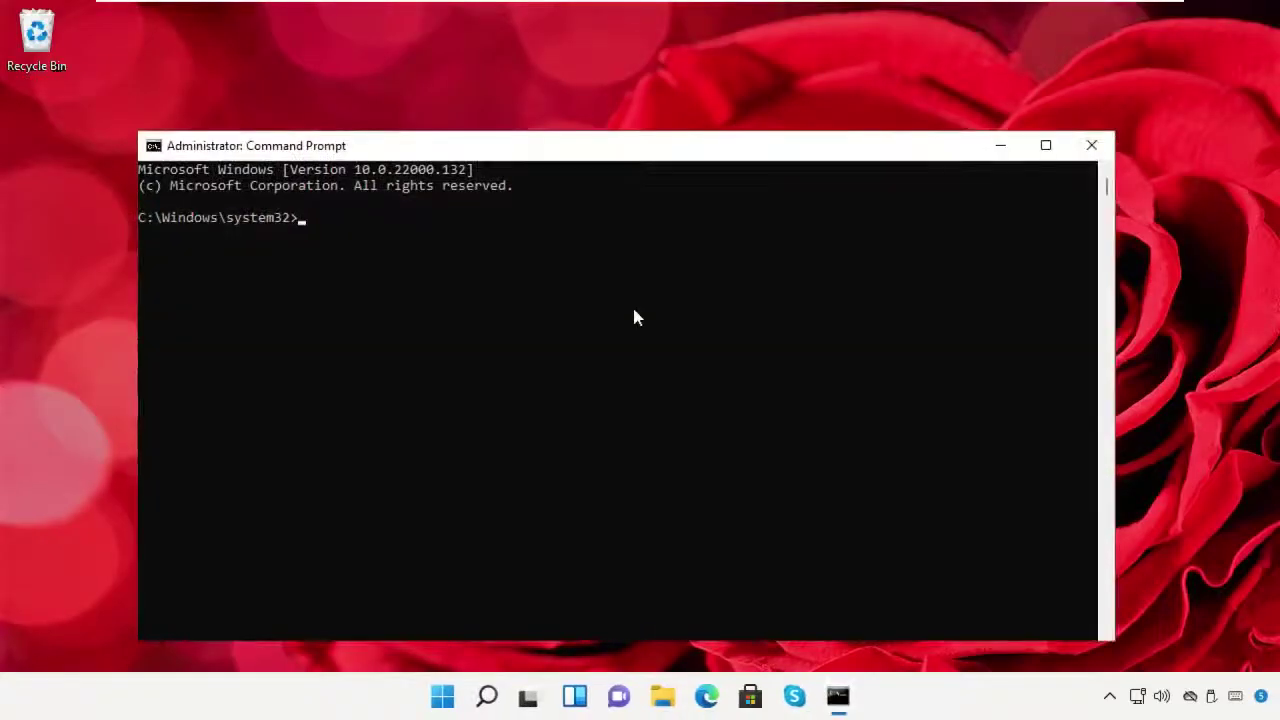
- Check the installed Java version with java -version, then close Command Prompt
{"action": "left_click_drag", "start_coordinate": [645, 152], "coordinate": [669, 110]}
{"action": "type", "text": "java -version"}
{"action": "key", "text": "Return"}
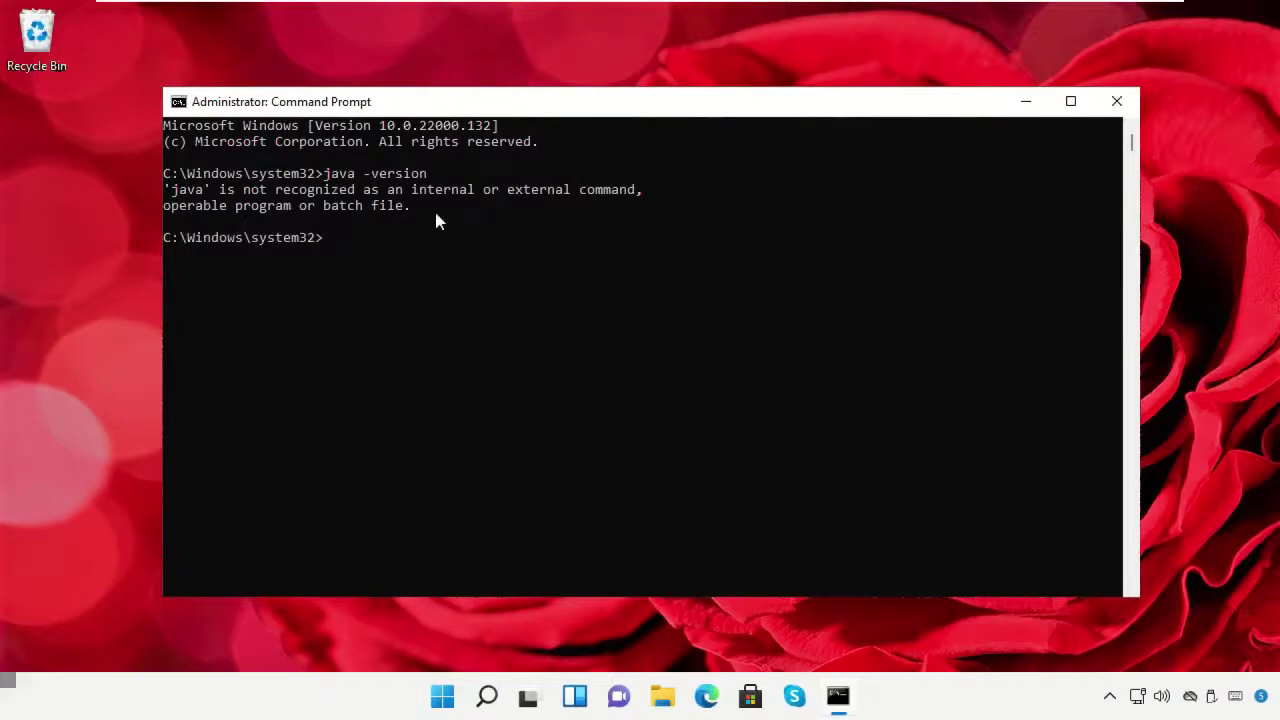
{"action": "left_click", "coordinate": [1117, 101]}
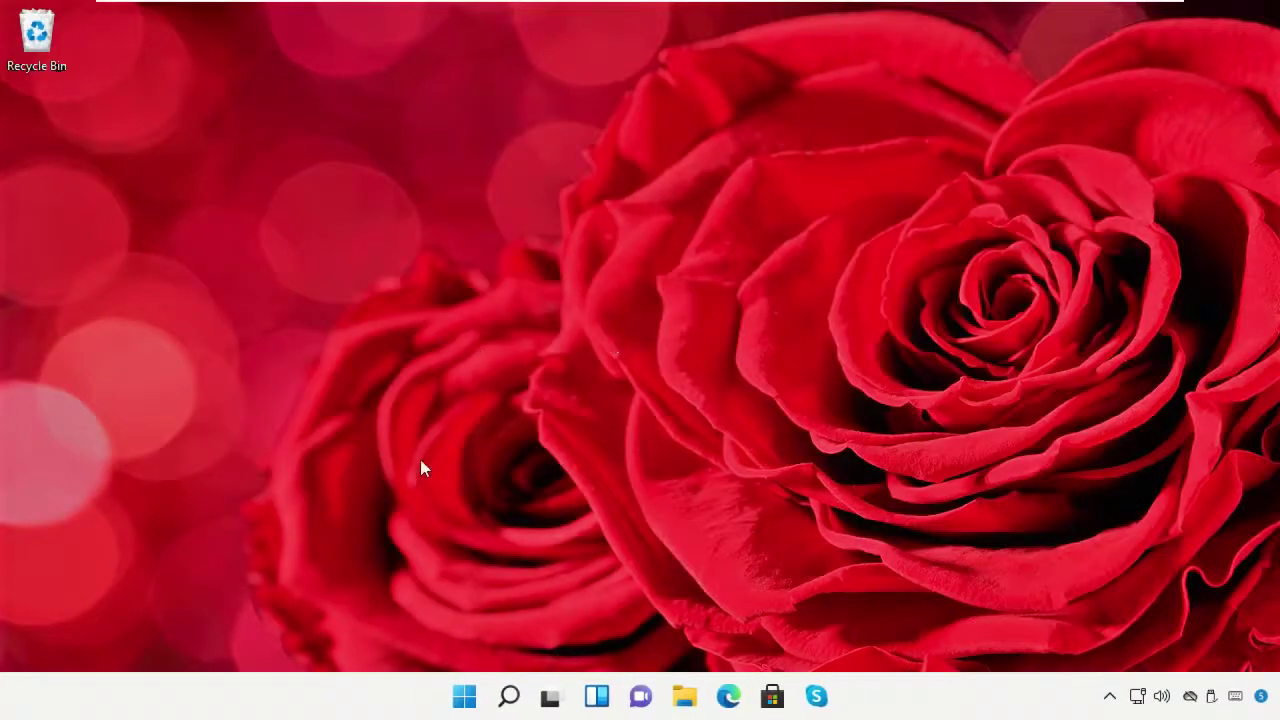
- Open Google Chrome and search Google for "java sdk Download"
{"action": "left_click", "coordinate": [509, 696]}
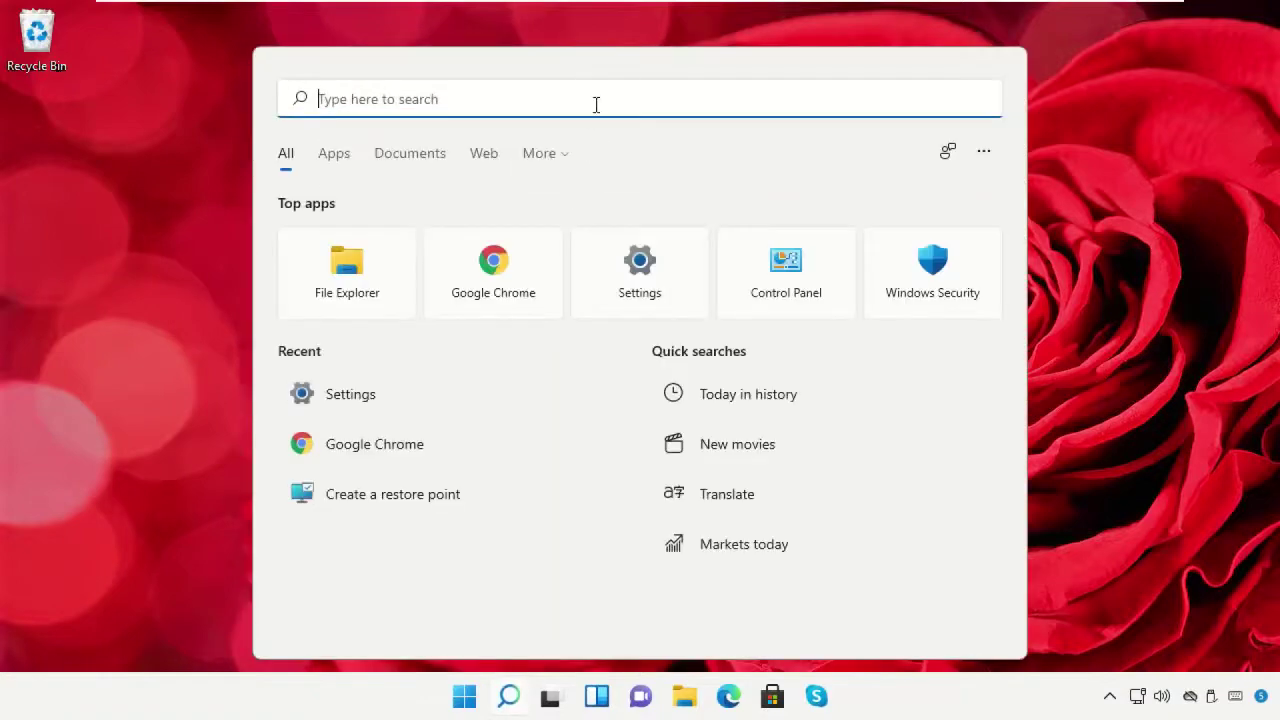
{"action": "type", "text": "Chrome"}
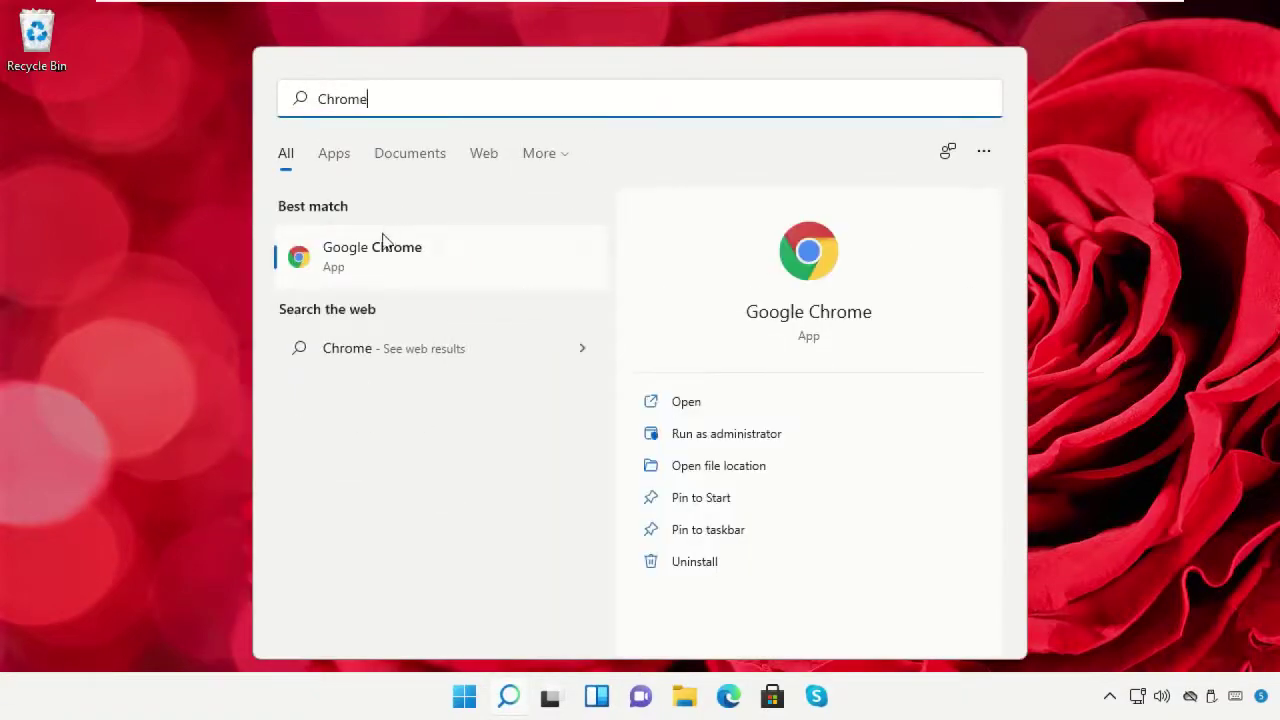
{"action": "left_click", "coordinate": [386, 256]}
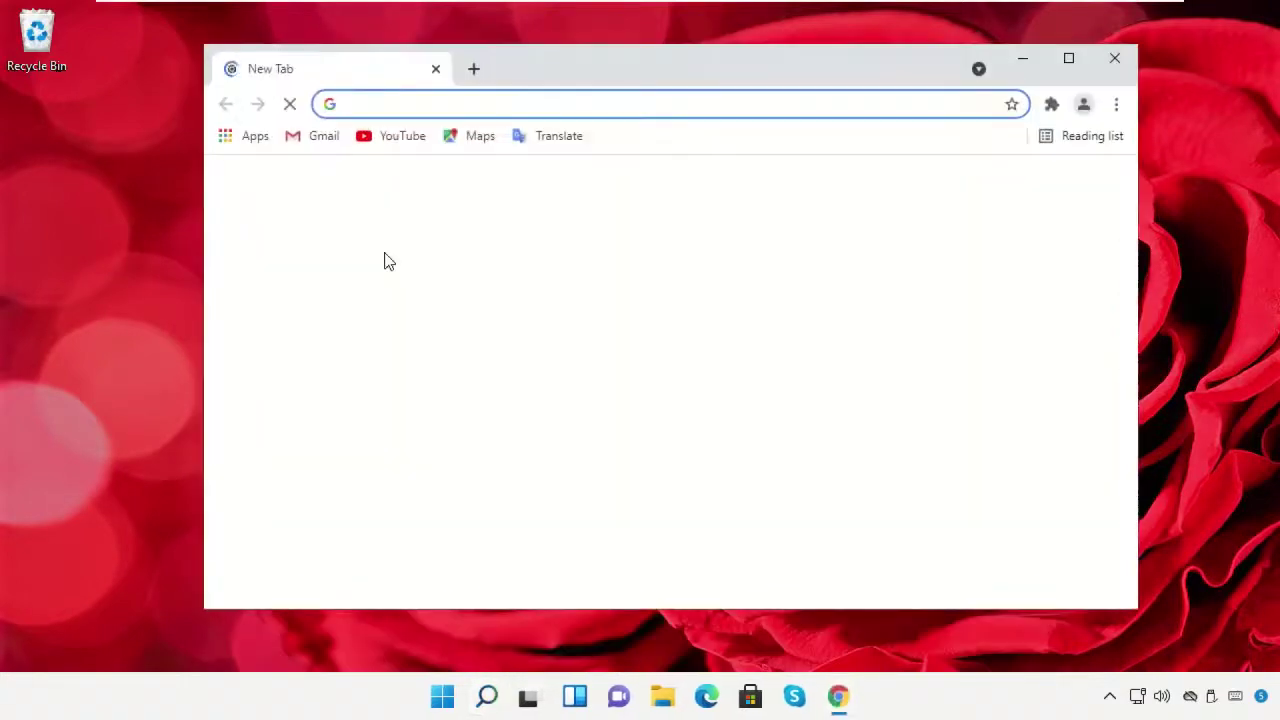
{"action": "left_click", "coordinate": [627, 472]}
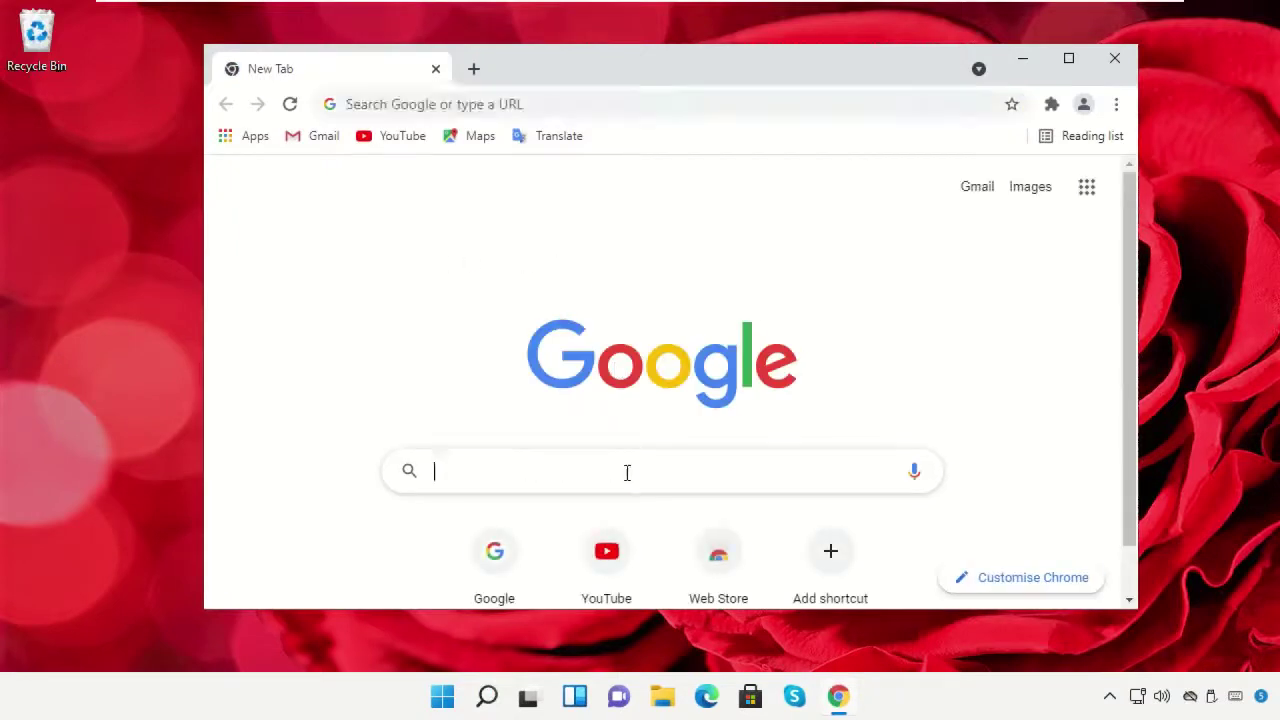
{"action": "type", "text": "java sdk Download"}
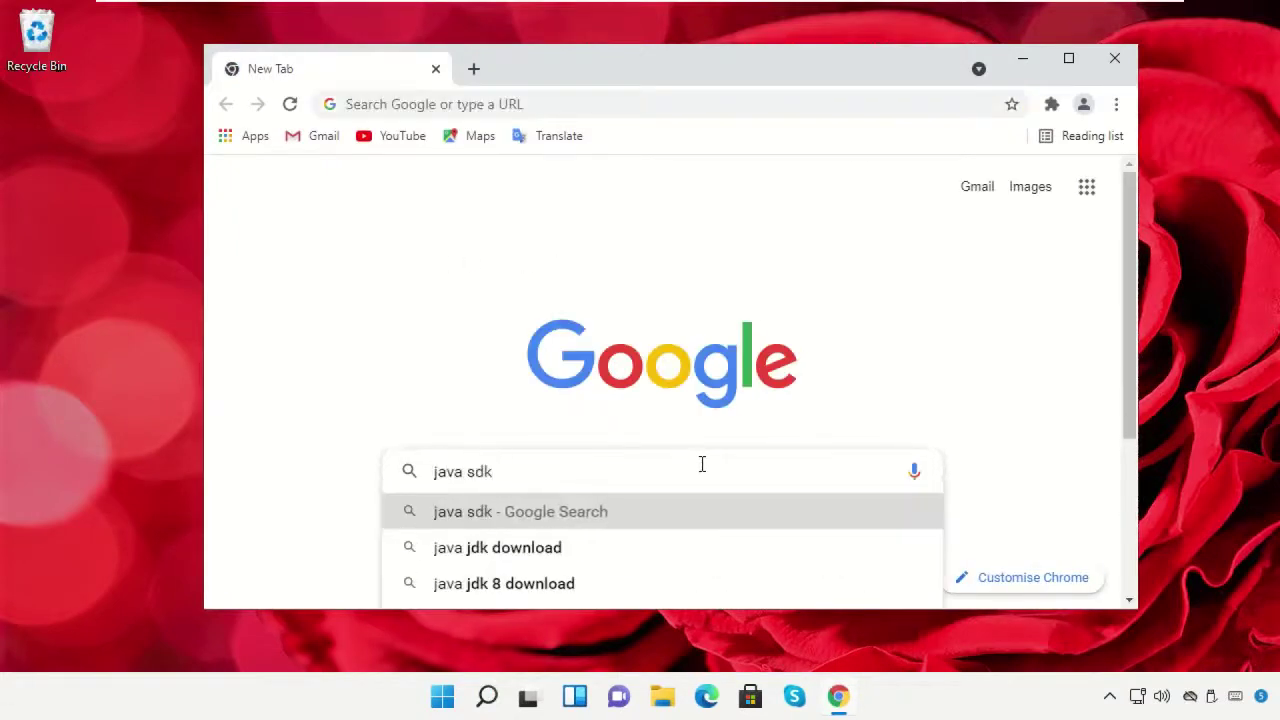
{"action": "left_click", "coordinate": [626, 517]}
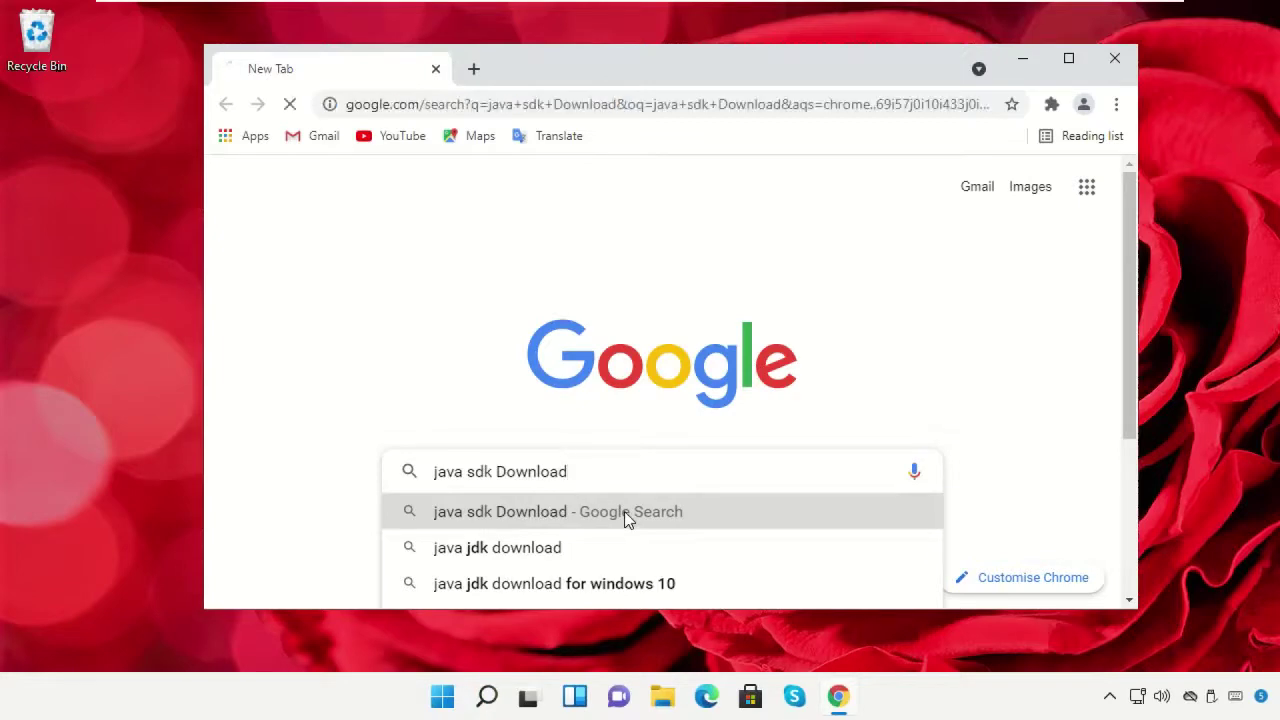
- From Oracle's Java SE 16 JDK downloads, accept the license agreement and download the Windows x64 Installer, jdk-16.0.2_windows-x64_bin.exe
{"action": "left_click", "coordinate": [616, 452]}
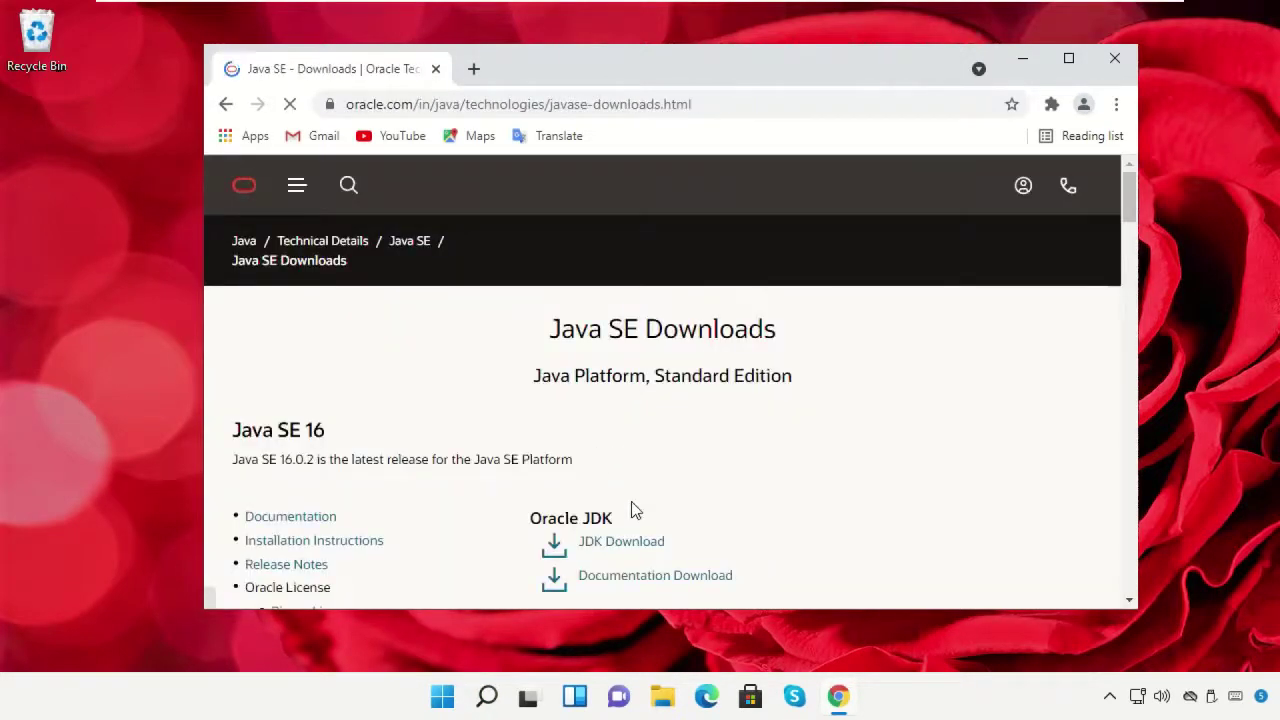
{"action": "left_click", "coordinate": [634, 544]}
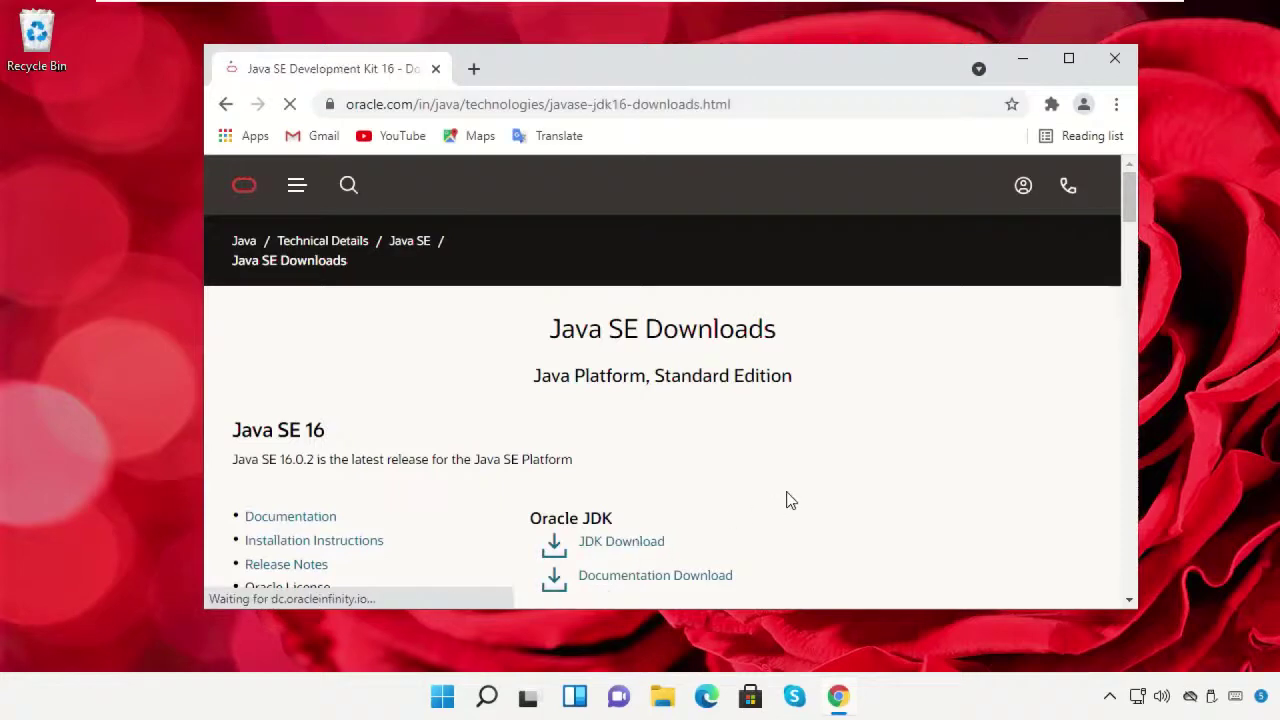
{"action": "scroll", "coordinate": [786, 492], "scroll_direction": "down", "scroll_amount": 10}
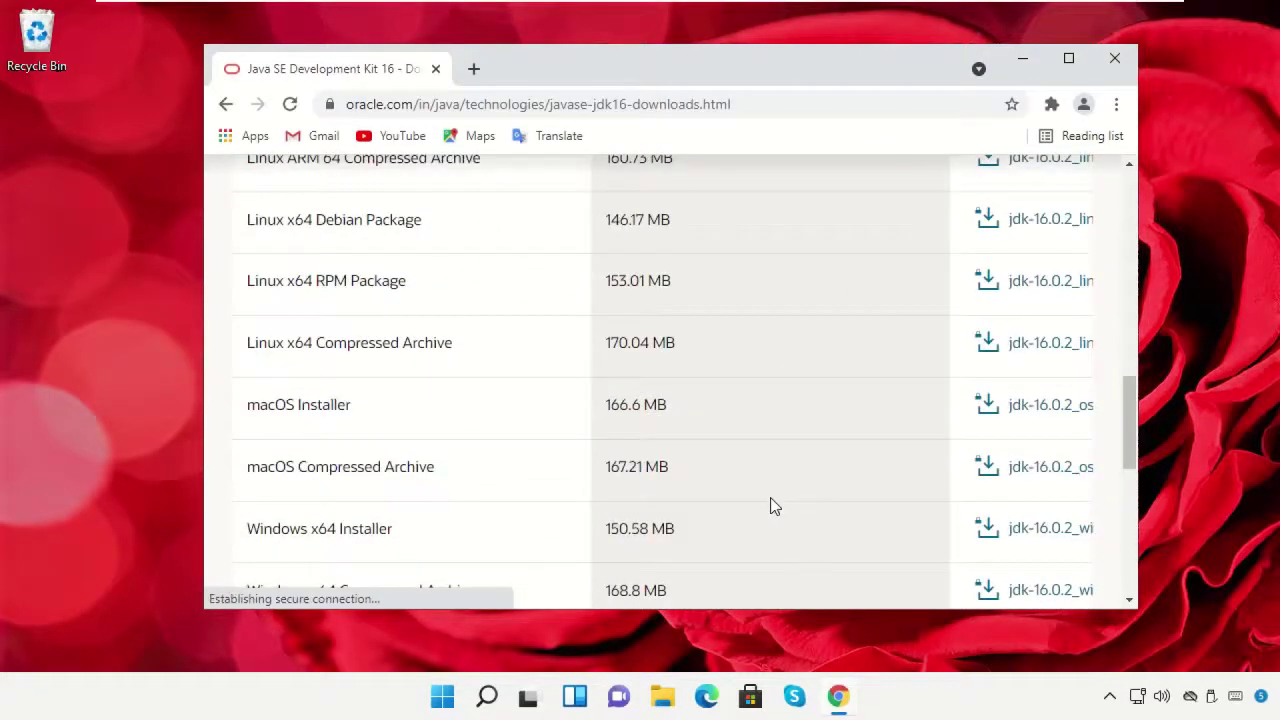
{"action": "scroll", "coordinate": [771, 504], "scroll_direction": "down", "scroll_amount": 1}
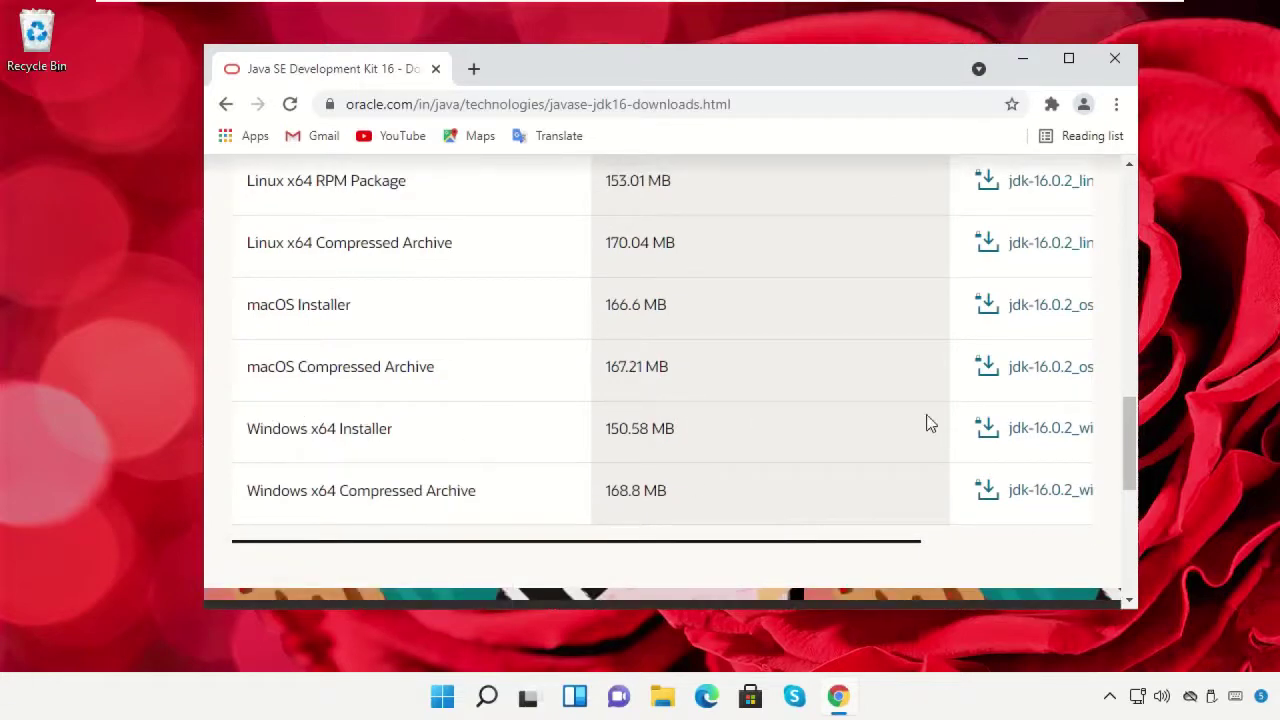
{"action": "left_click", "coordinate": [1018, 428]}
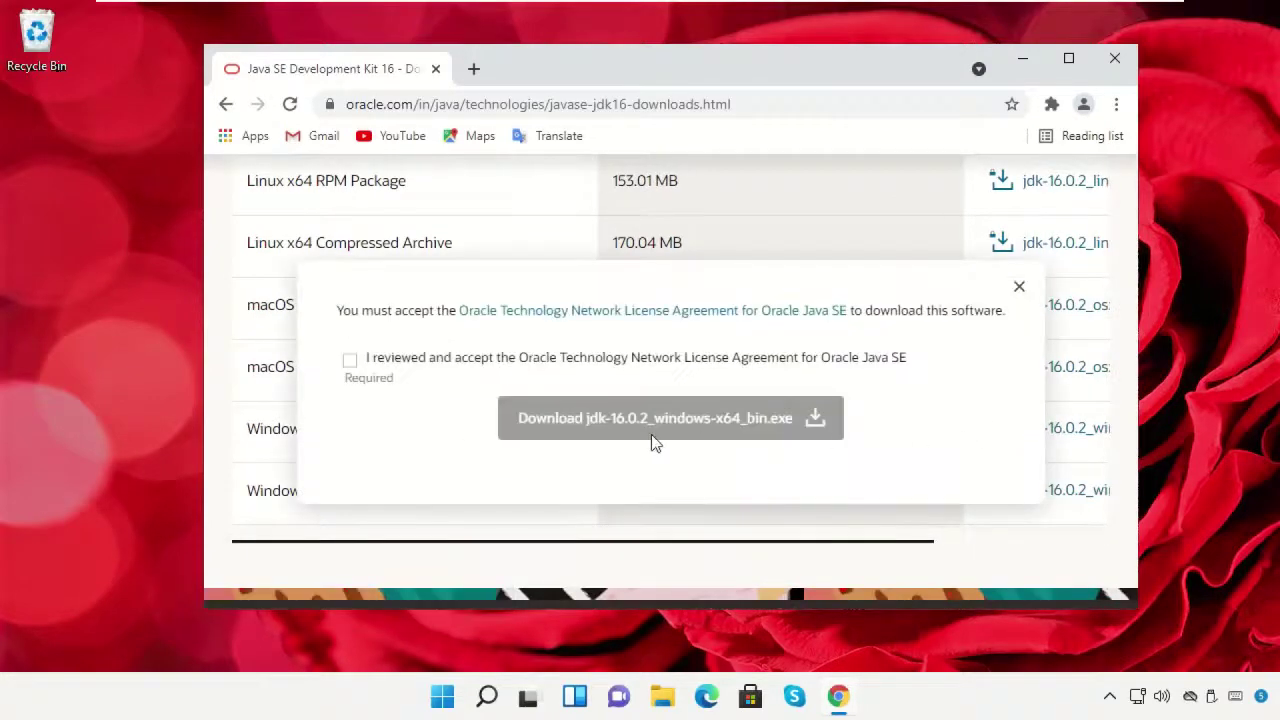
{"action": "left_click", "coordinate": [351, 361]}
{"action": "left_click", "coordinate": [618, 419]}
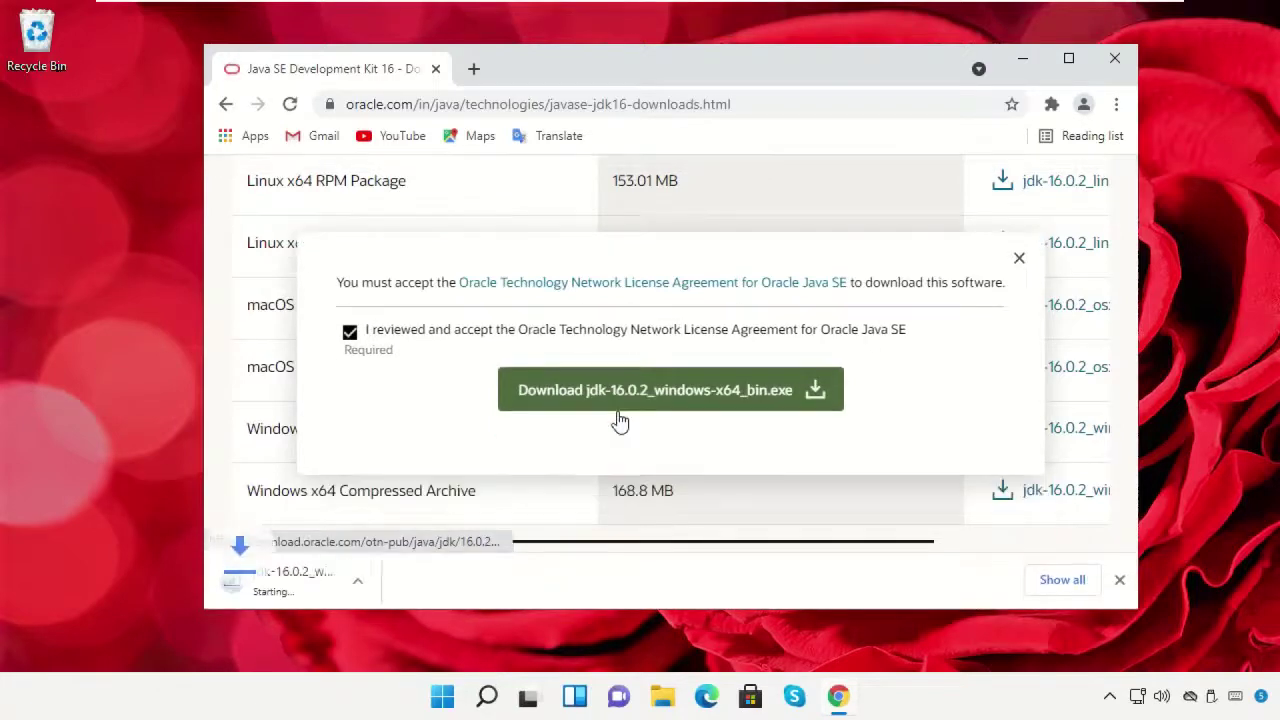
- Show the downloaded jdk-16.0.2_windows-x64_bin.exe in its folder from Chrome's download list and close the browser
{"action": "left_click", "coordinate": [1116, 104]}
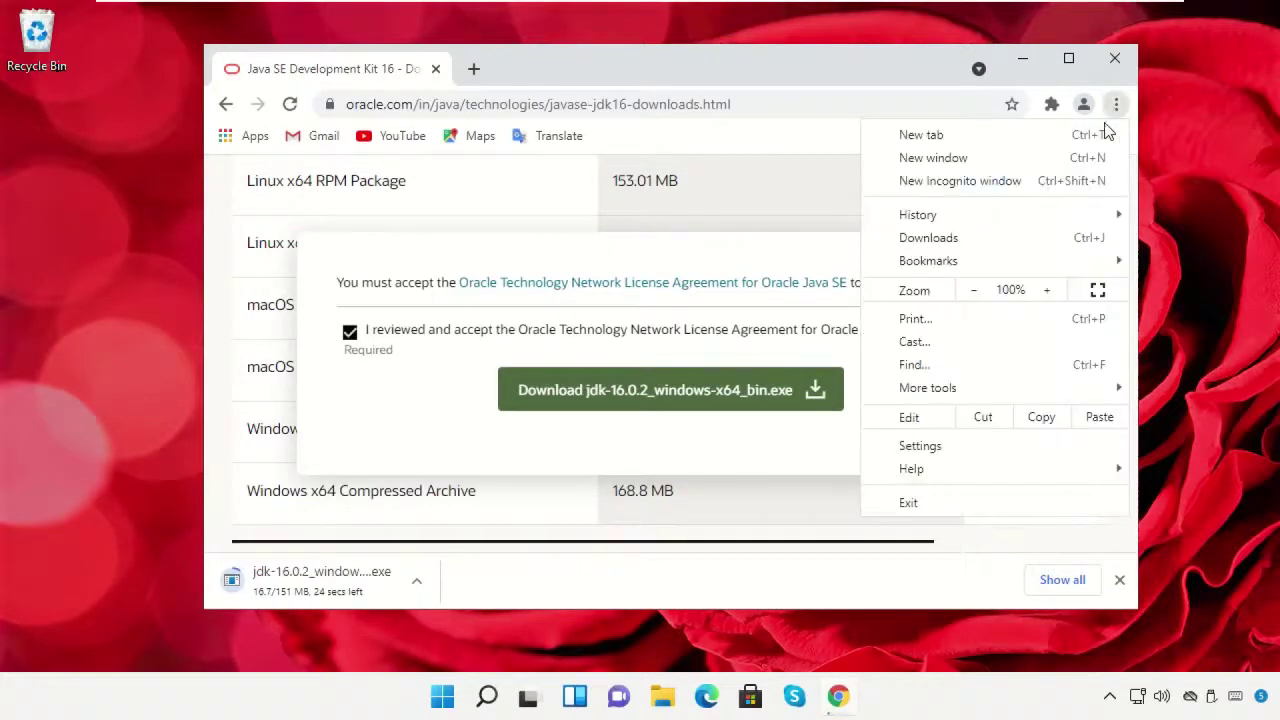
{"action": "left_click", "coordinate": [983, 240]}
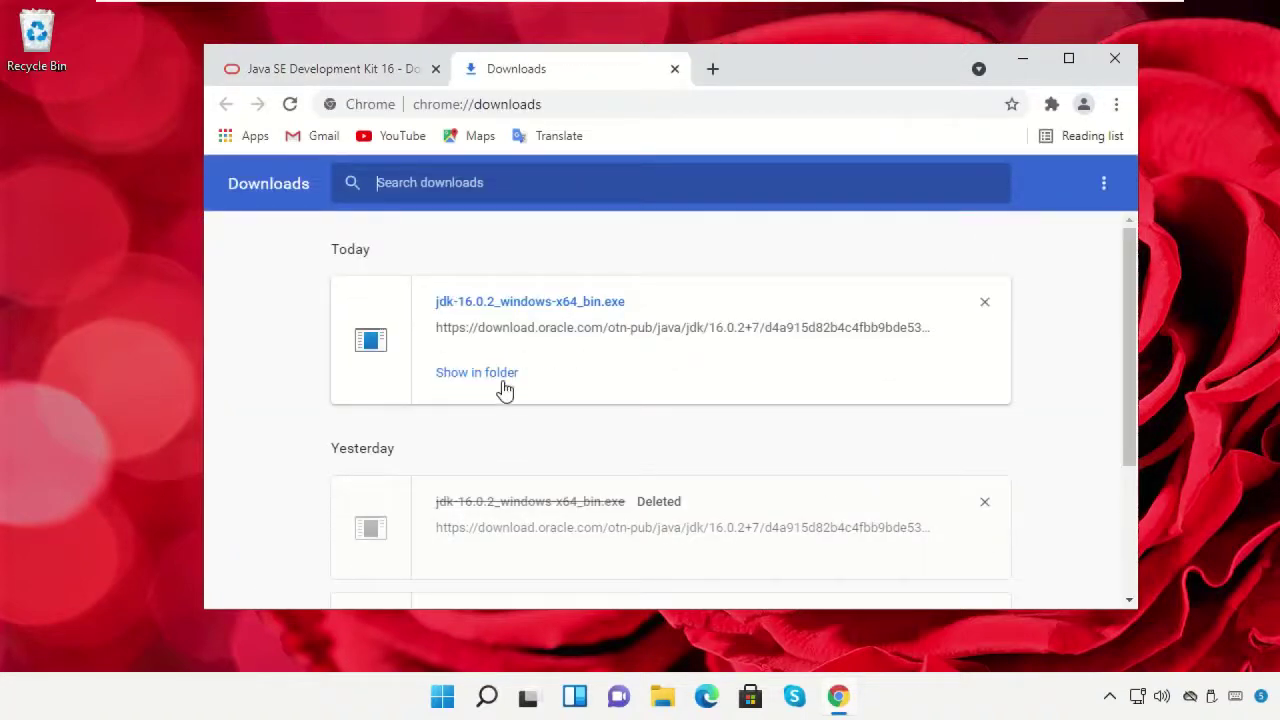
{"action": "left_click", "coordinate": [482, 377]}
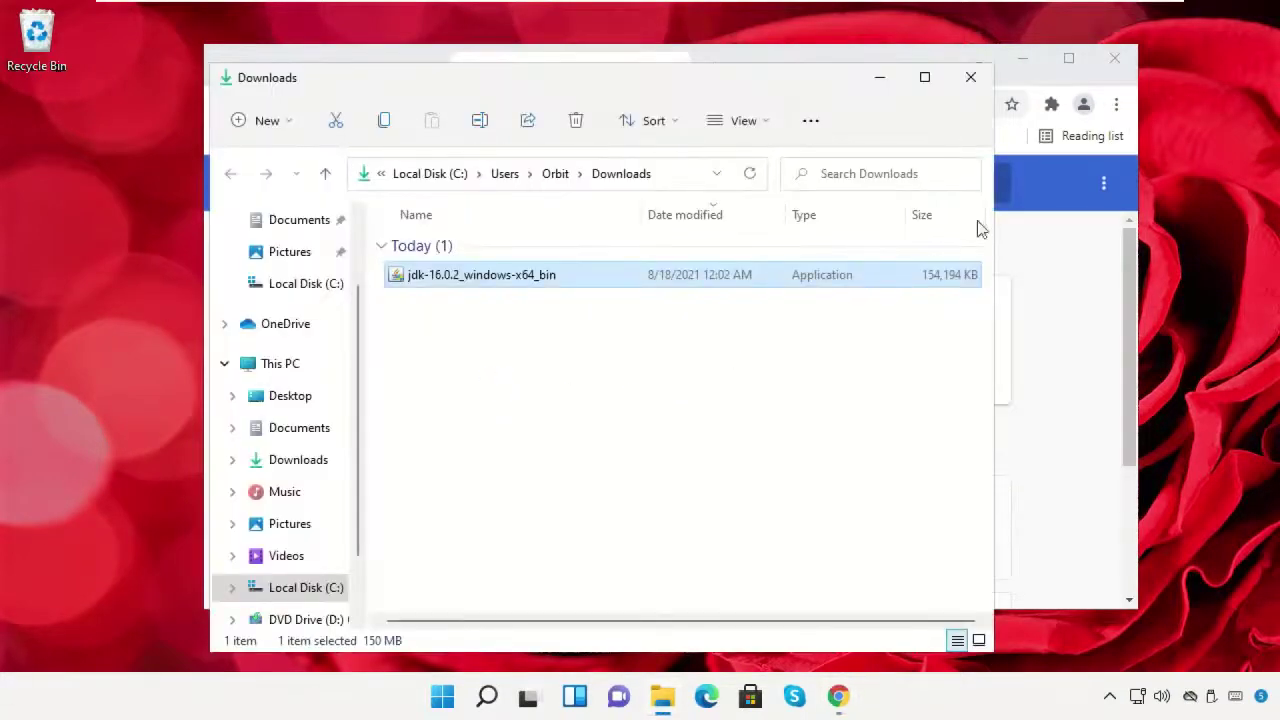
{"action": "left_click", "coordinate": [1114, 58]}
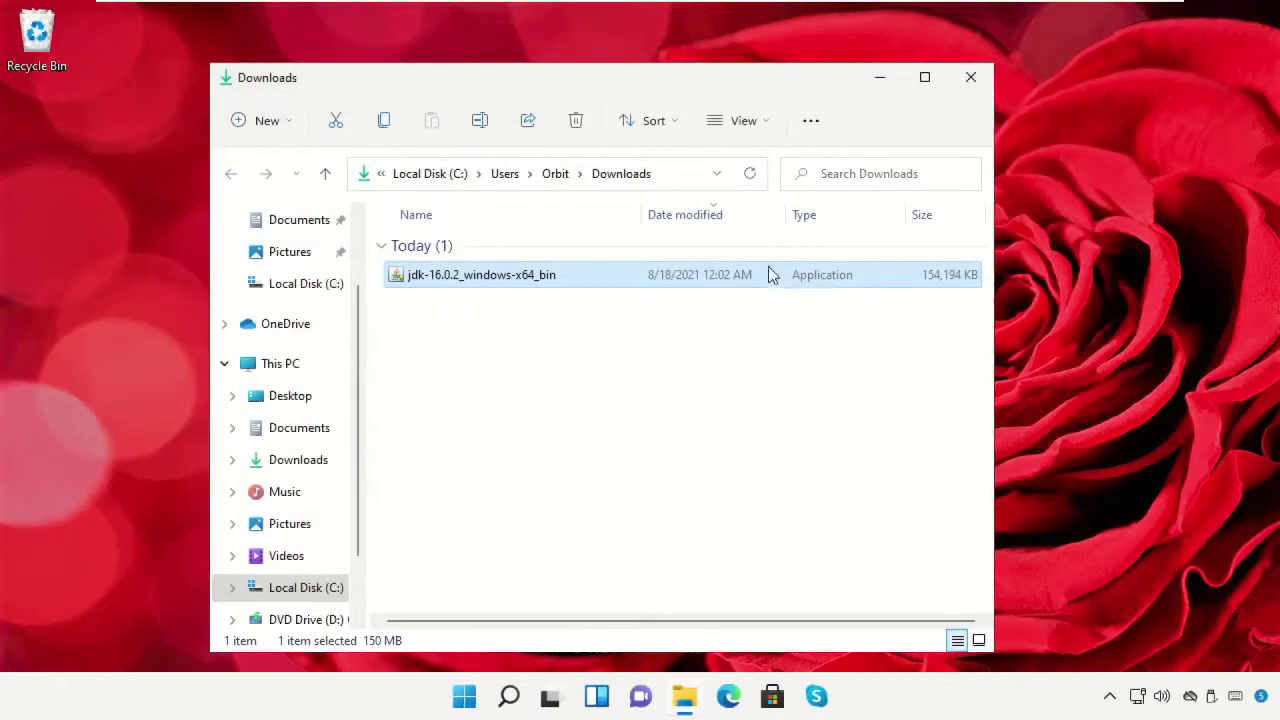
- Run the downloaded JDK installer with permission to make changes and install Java SE Development Kit 16.0.2 with the default options
{"action": "double_click", "coordinate": [763, 278]}
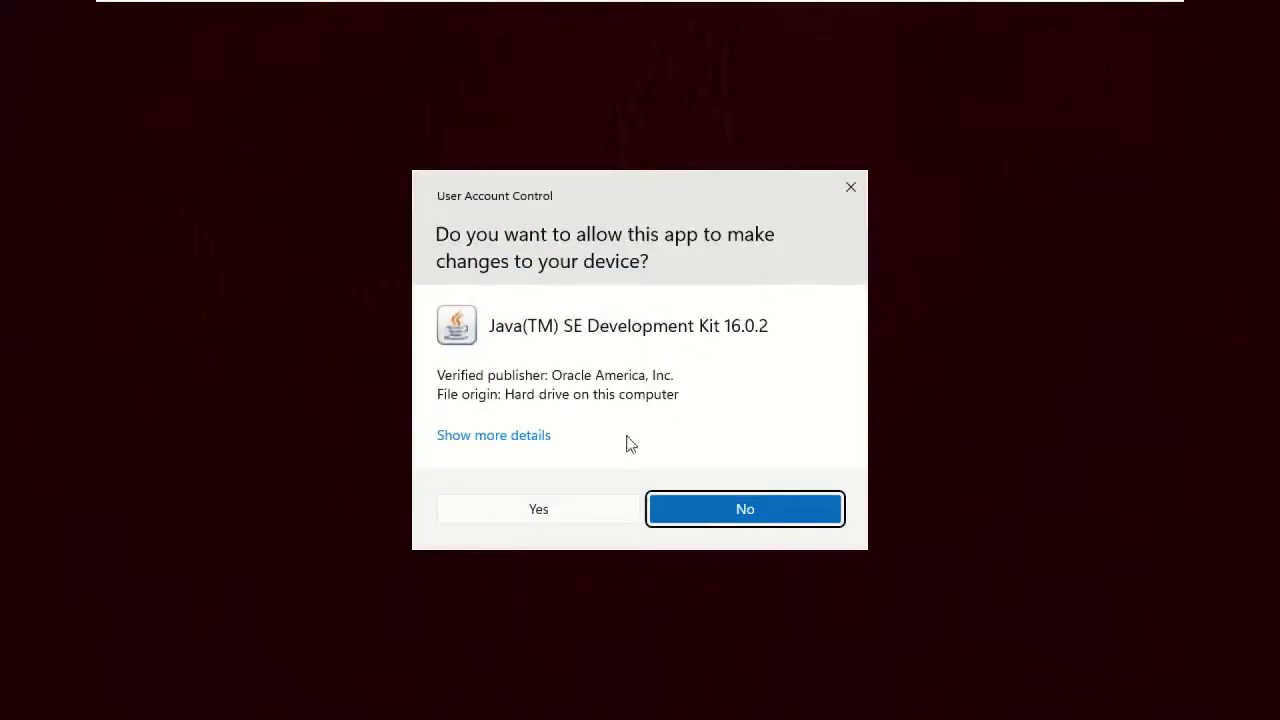
{"action": "left_click", "coordinate": [589, 508]}
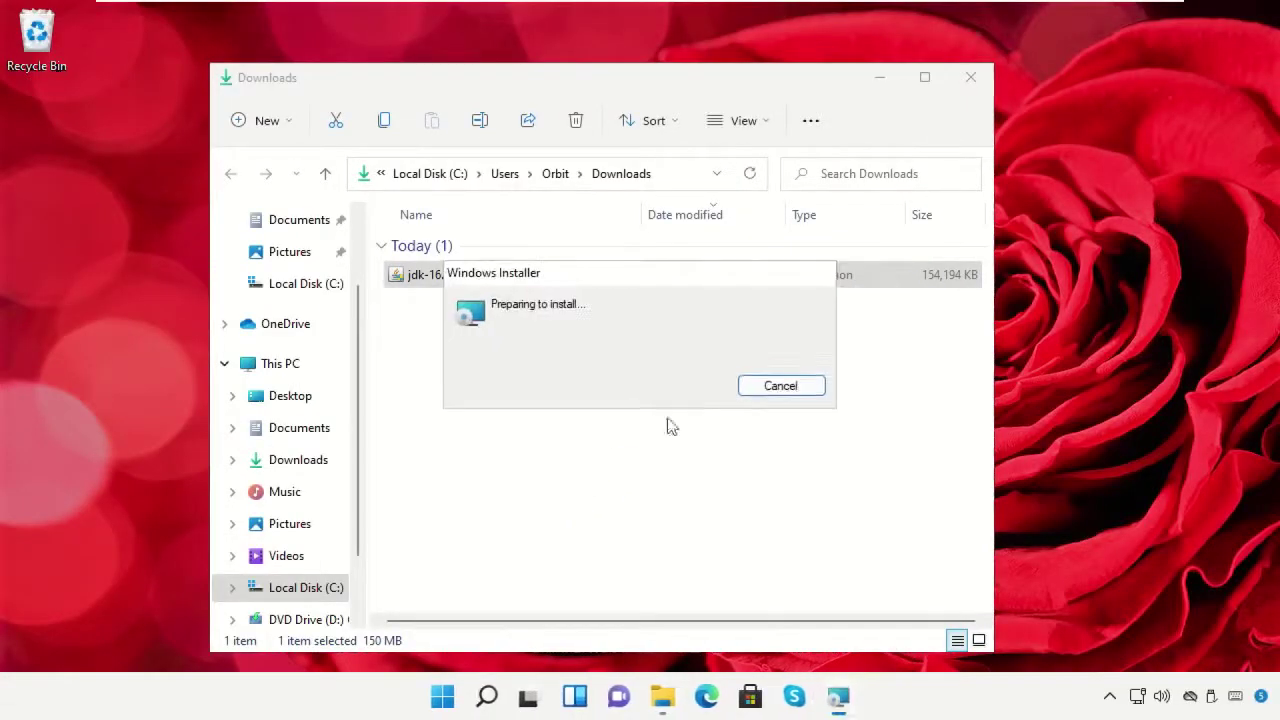
{"action": "left_click", "coordinate": [967, 88]}
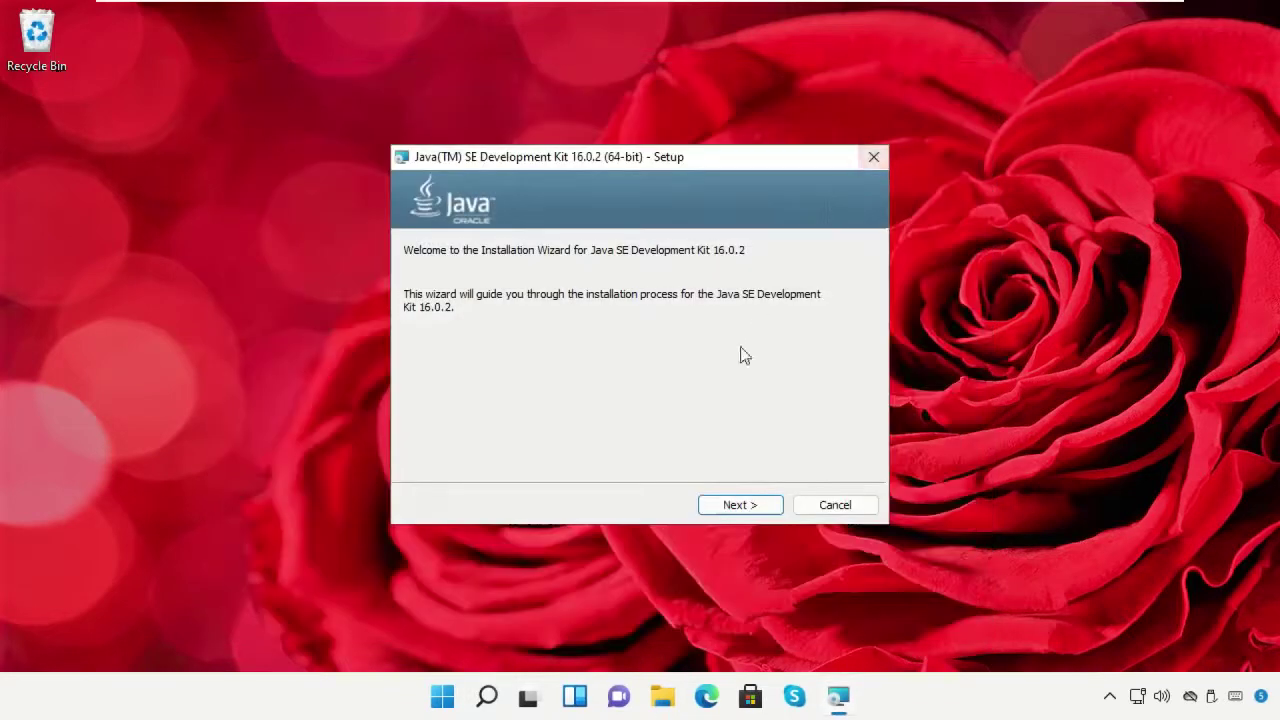
{"action": "left_click", "coordinate": [750, 507]}
{"action": "left_click", "coordinate": [741, 506]}
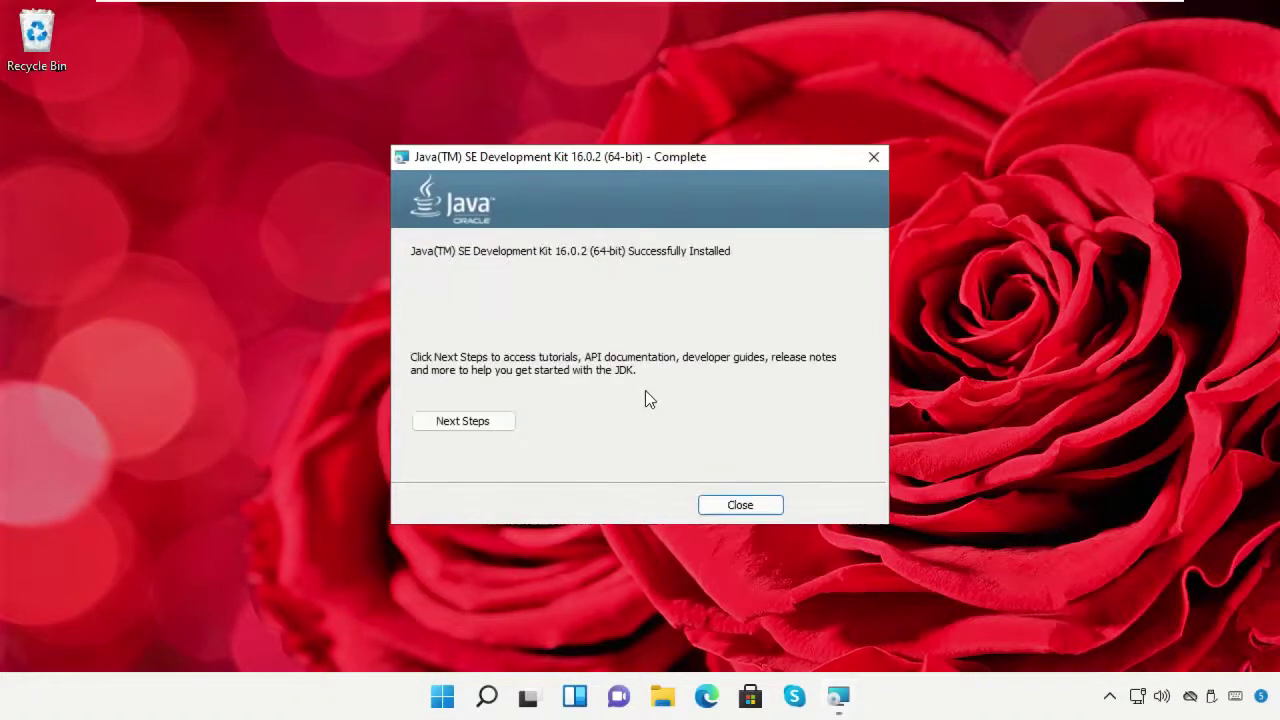
{"action": "left_click", "coordinate": [740, 505]}
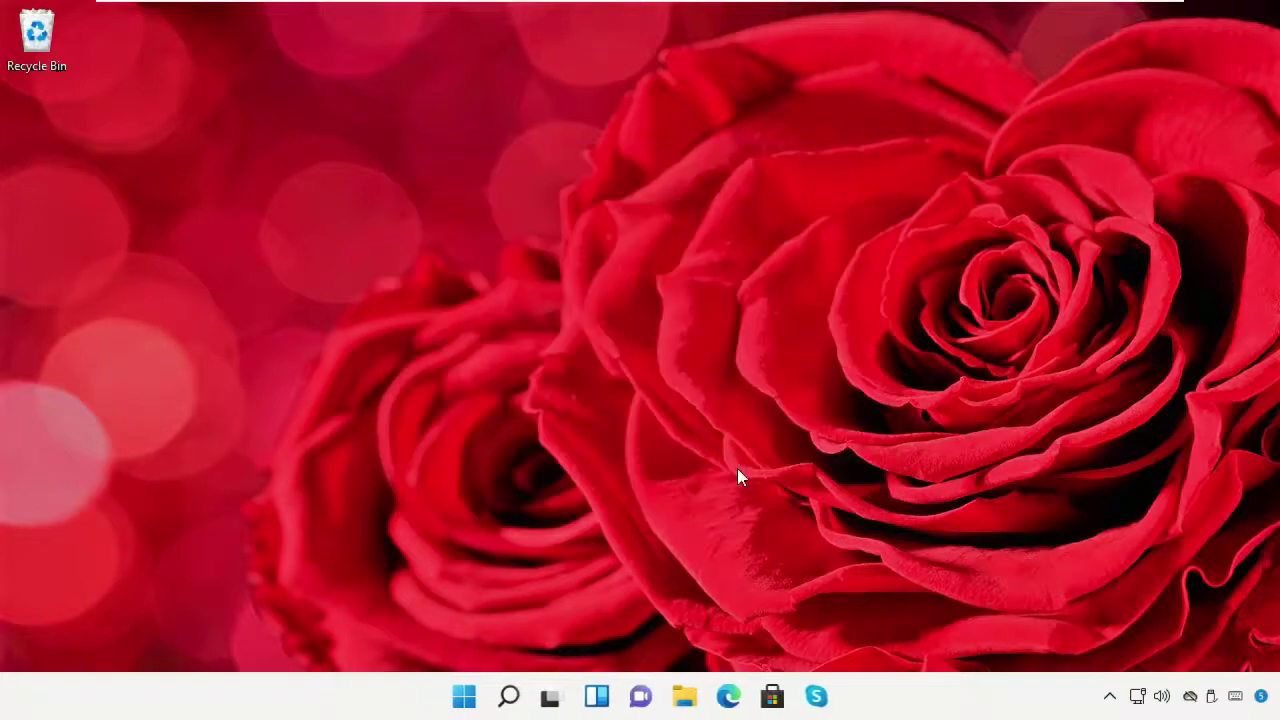
- Open the folder C:\Program Files\Java\jdk-16.0.2\bin in File Explorer
{"action": "left_click", "coordinate": [694, 702]}
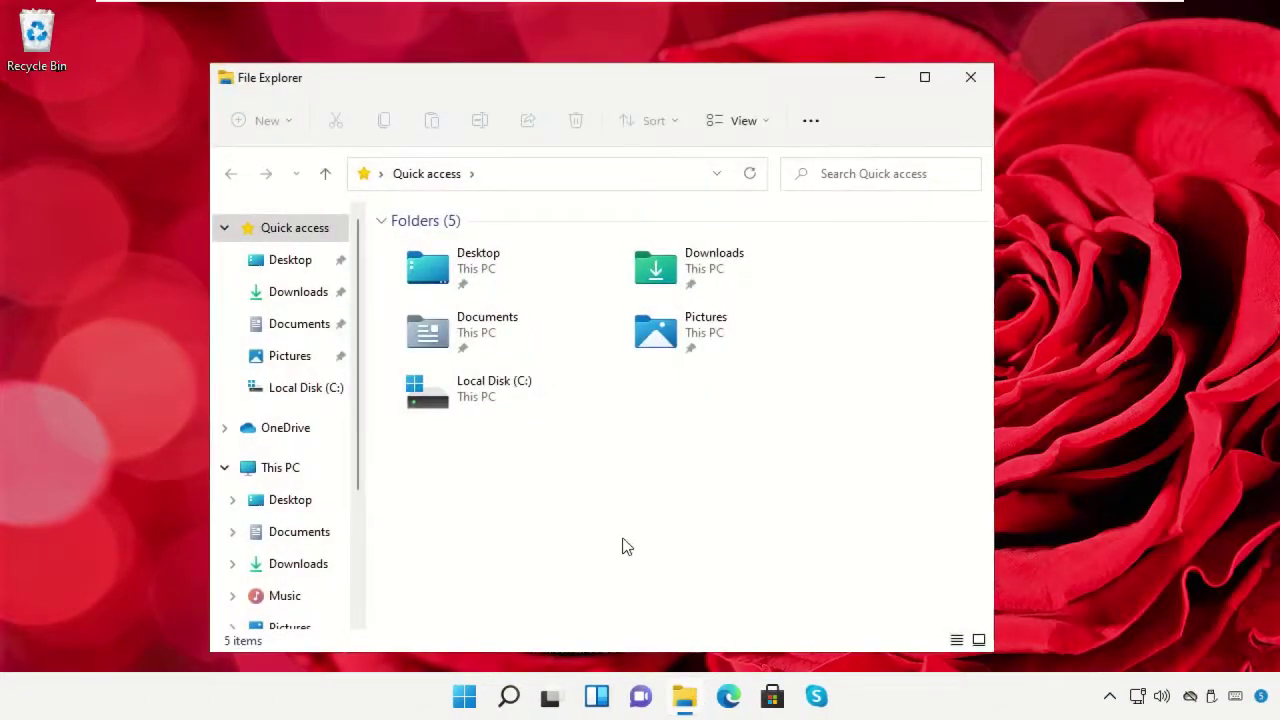
{"action": "left_click", "coordinate": [309, 471]}
{"action": "double_click", "coordinate": [518, 489]}
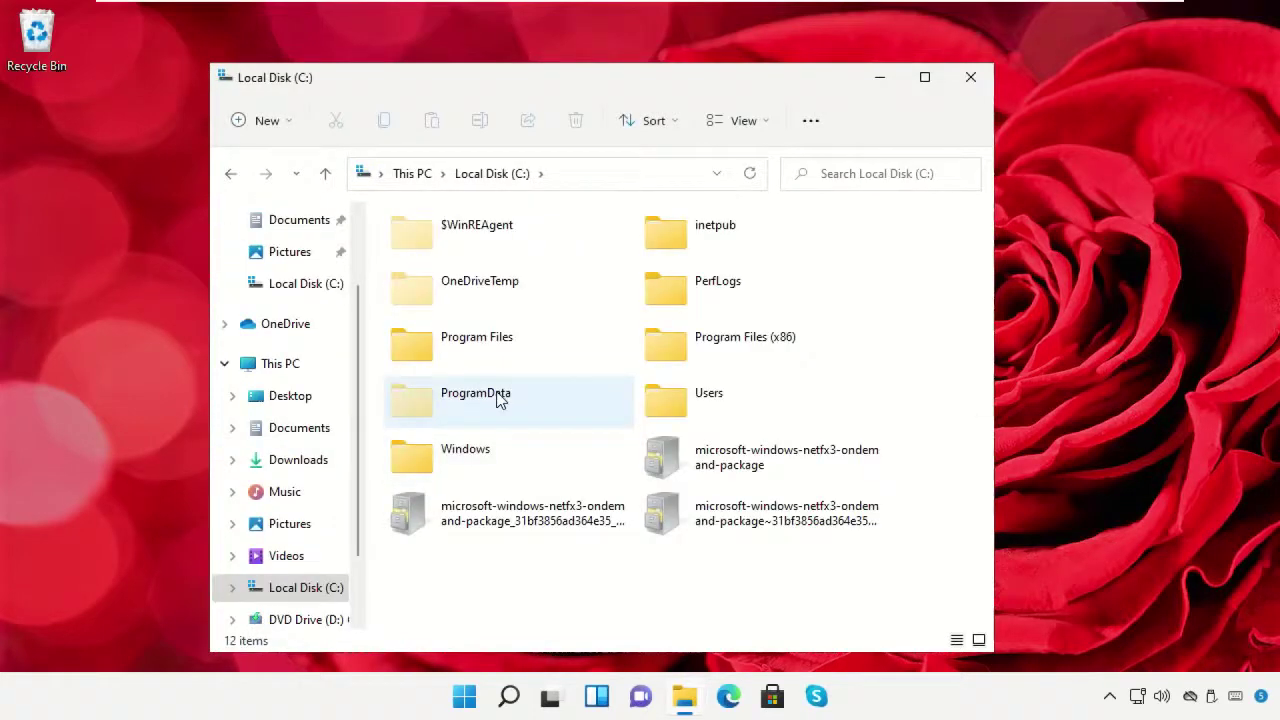
{"action": "double_click", "coordinate": [480, 345]}
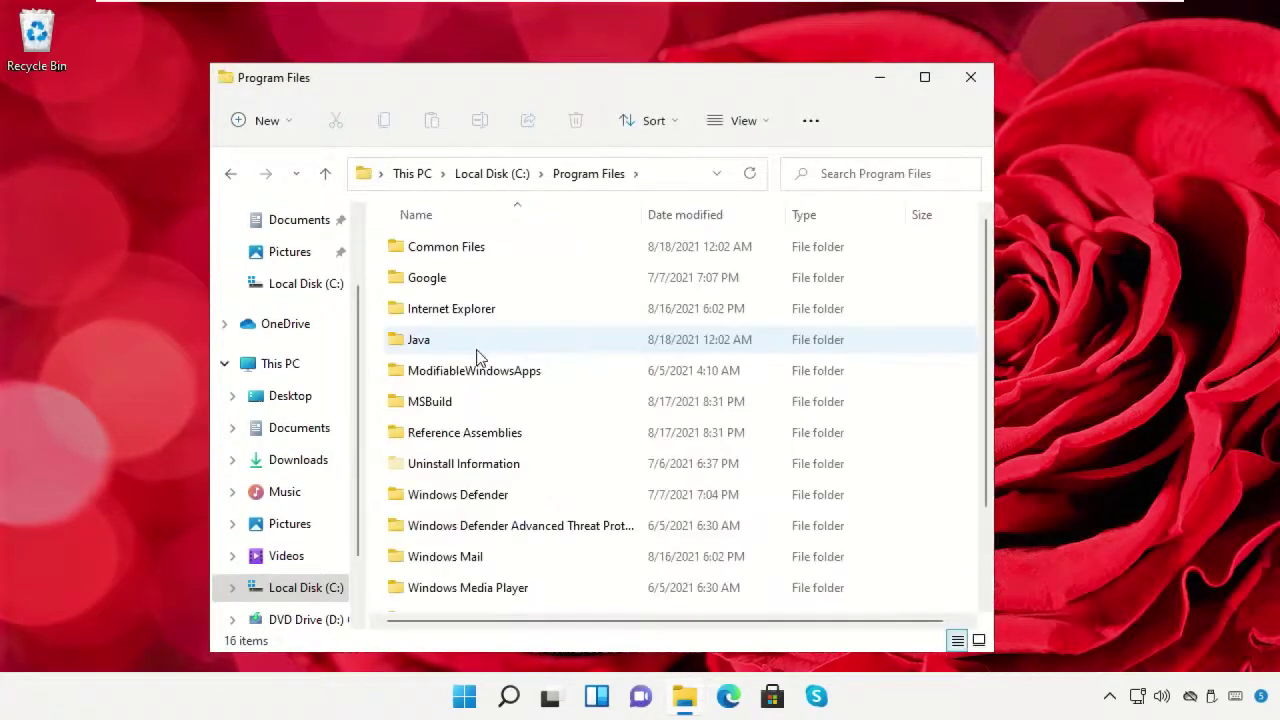
{"action": "double_click", "coordinate": [412, 344]}
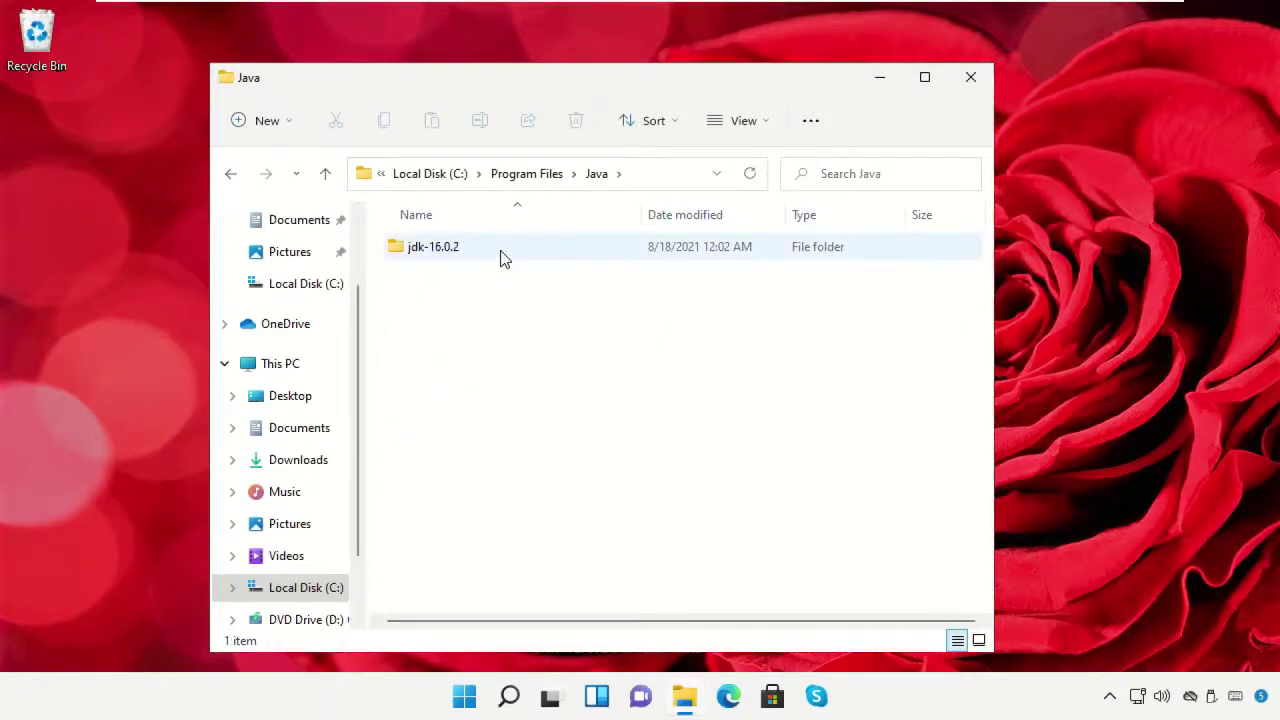
{"action": "double_click", "coordinate": [504, 258]}
{"action": "double_click", "coordinate": [497, 257]}
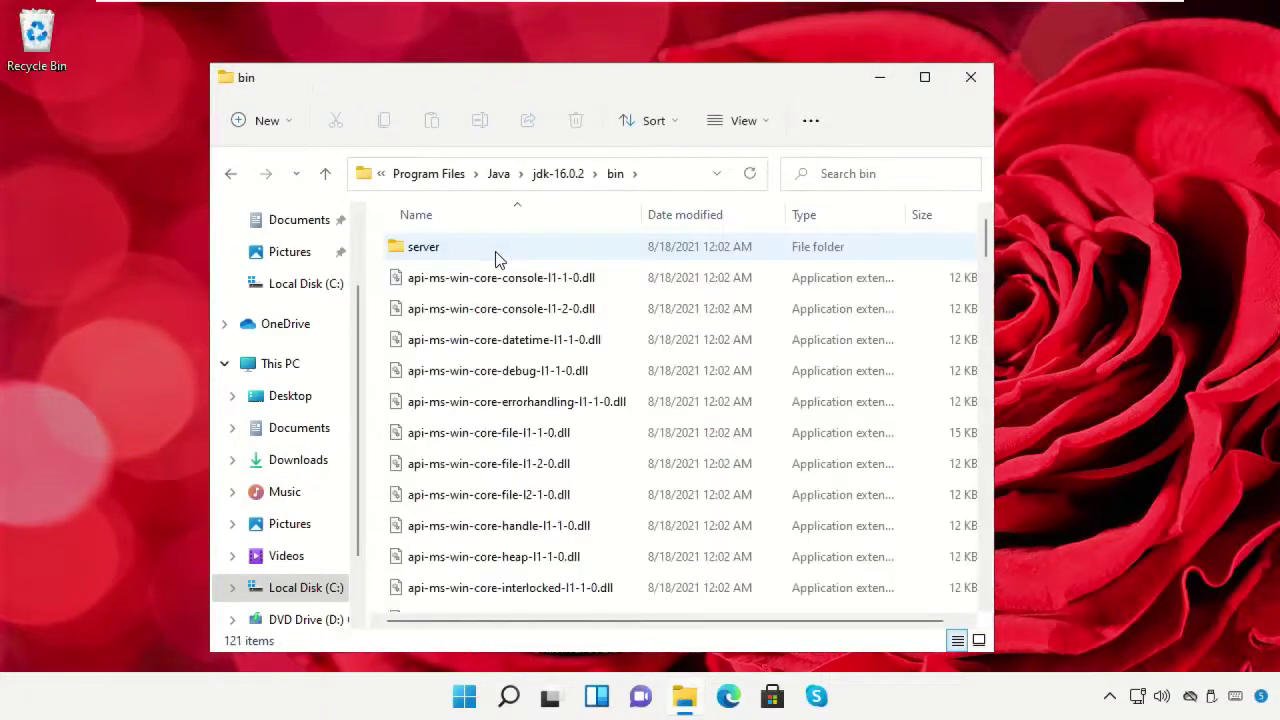
- Copy the bin folder's full path, C:\Program Files\Java\jdk-16.0.2\bin, and minimize File Explorer
{"action": "left_click", "coordinate": [651, 180]}
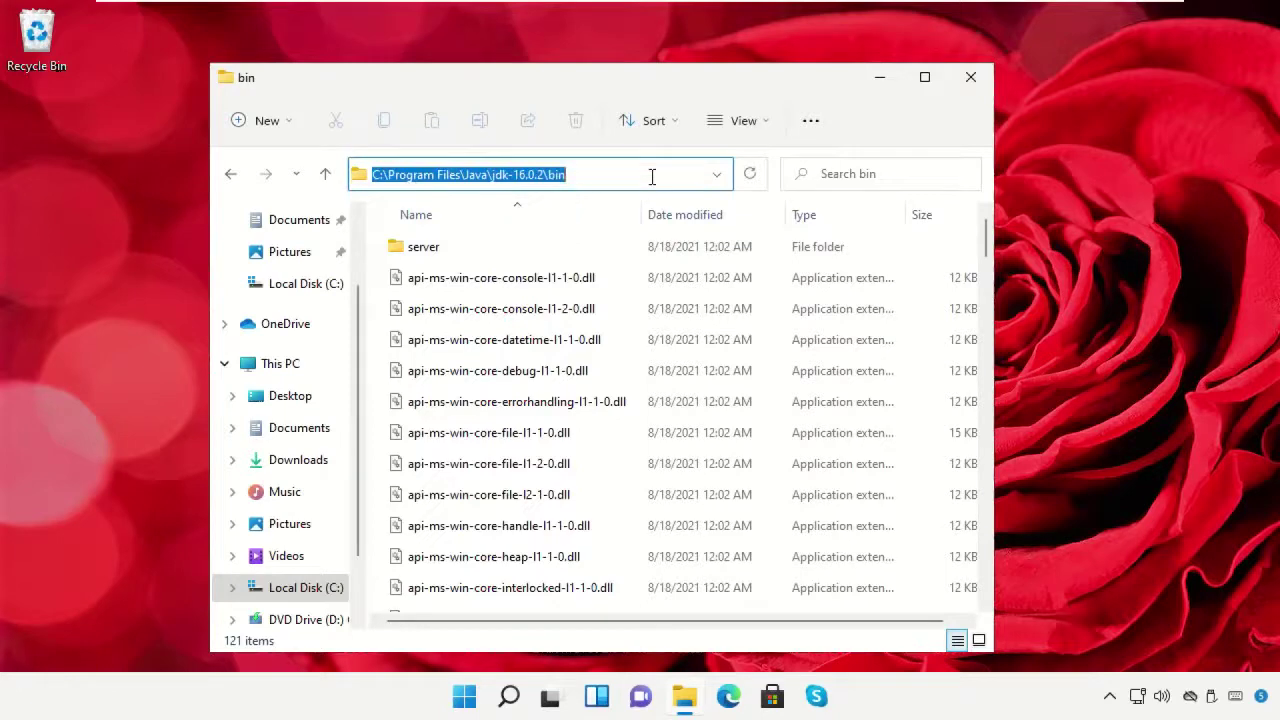
{"action": "right_click", "coordinate": [430, 170]}
{"action": "left_click", "coordinate": [491, 240]}
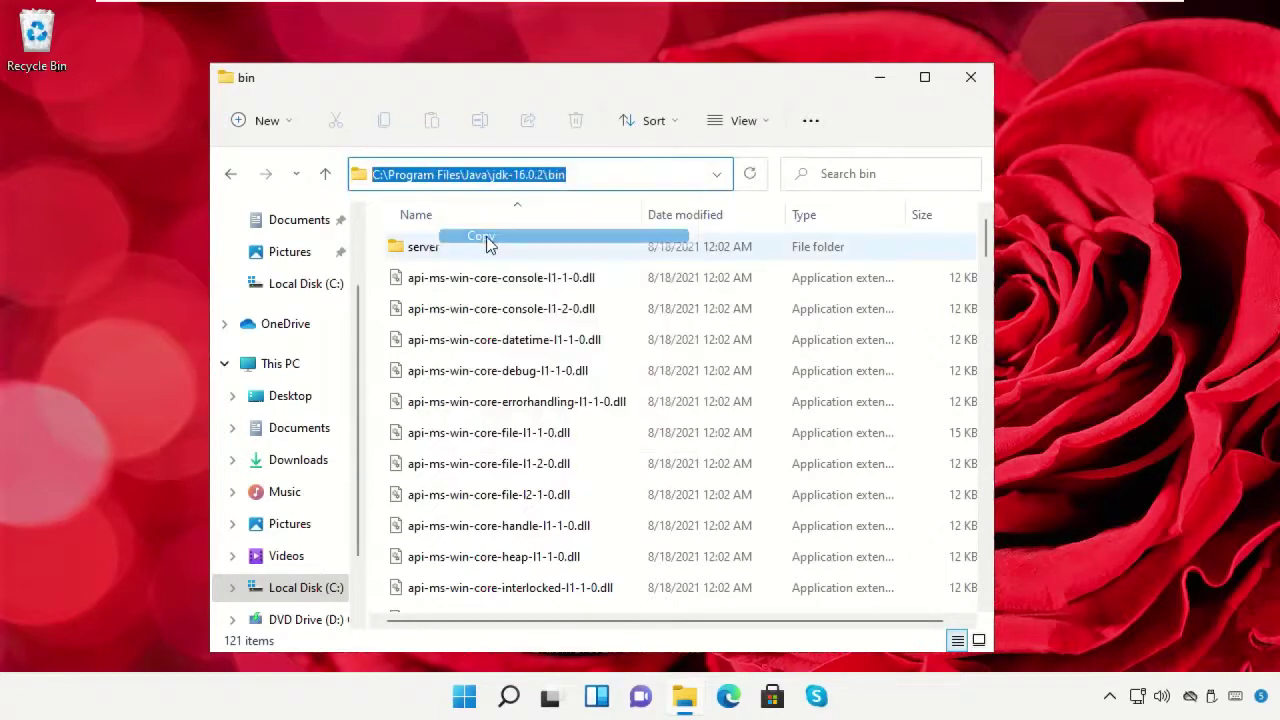
{"action": "left_click", "coordinate": [881, 78]}
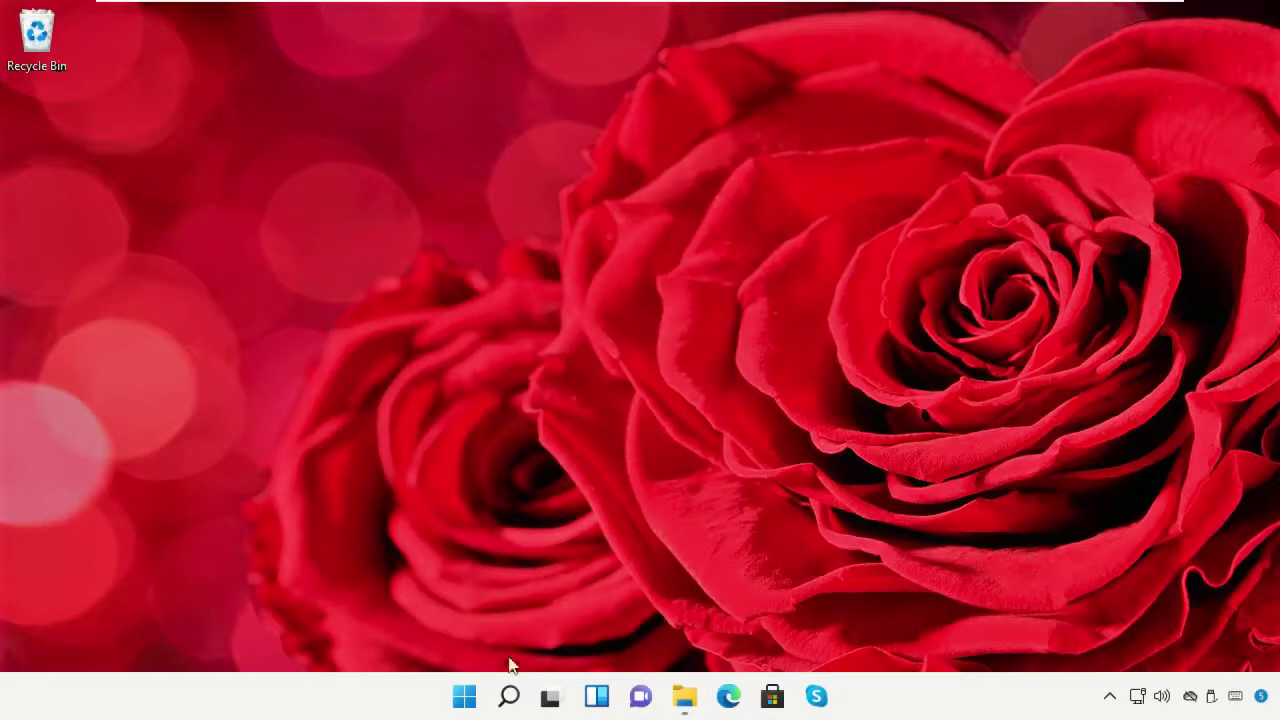
- Open Settings, search for "Environment Variables" and open the environment variables editor for the current account
{"action": "left_click", "coordinate": [508, 696]}
{"action": "type", "text": "Settings"}
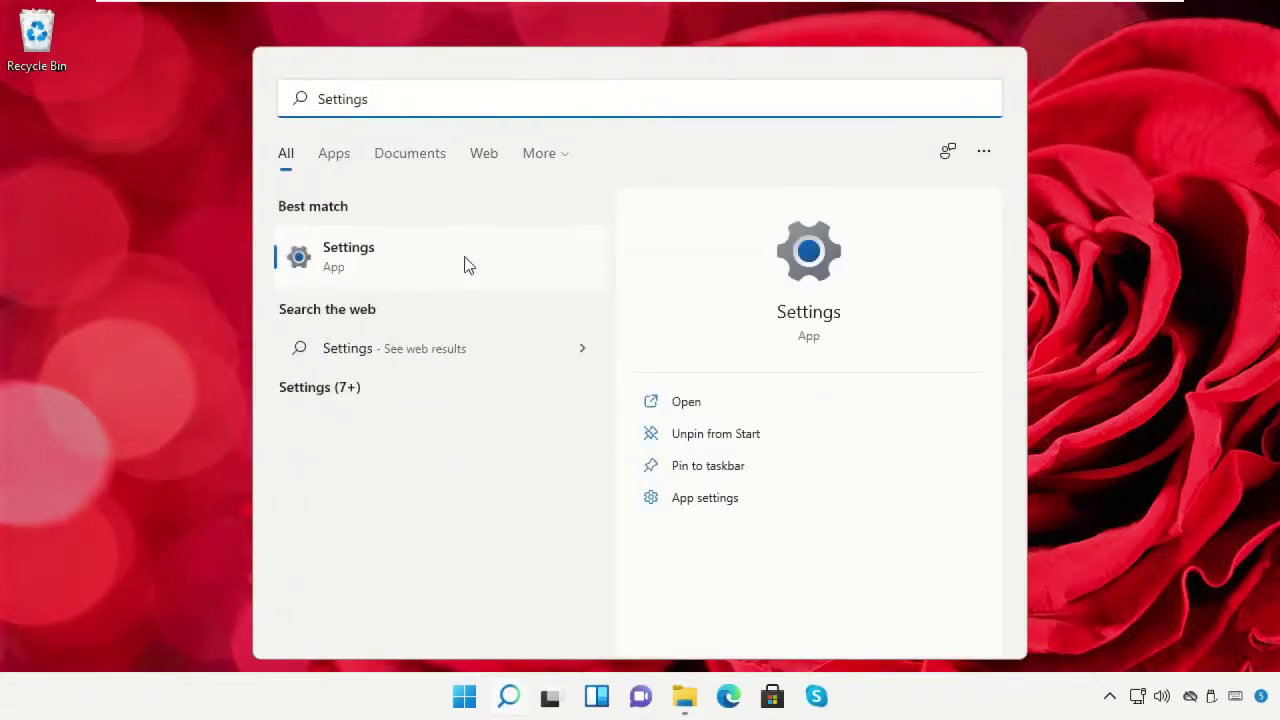
{"action": "left_click", "coordinate": [464, 262]}
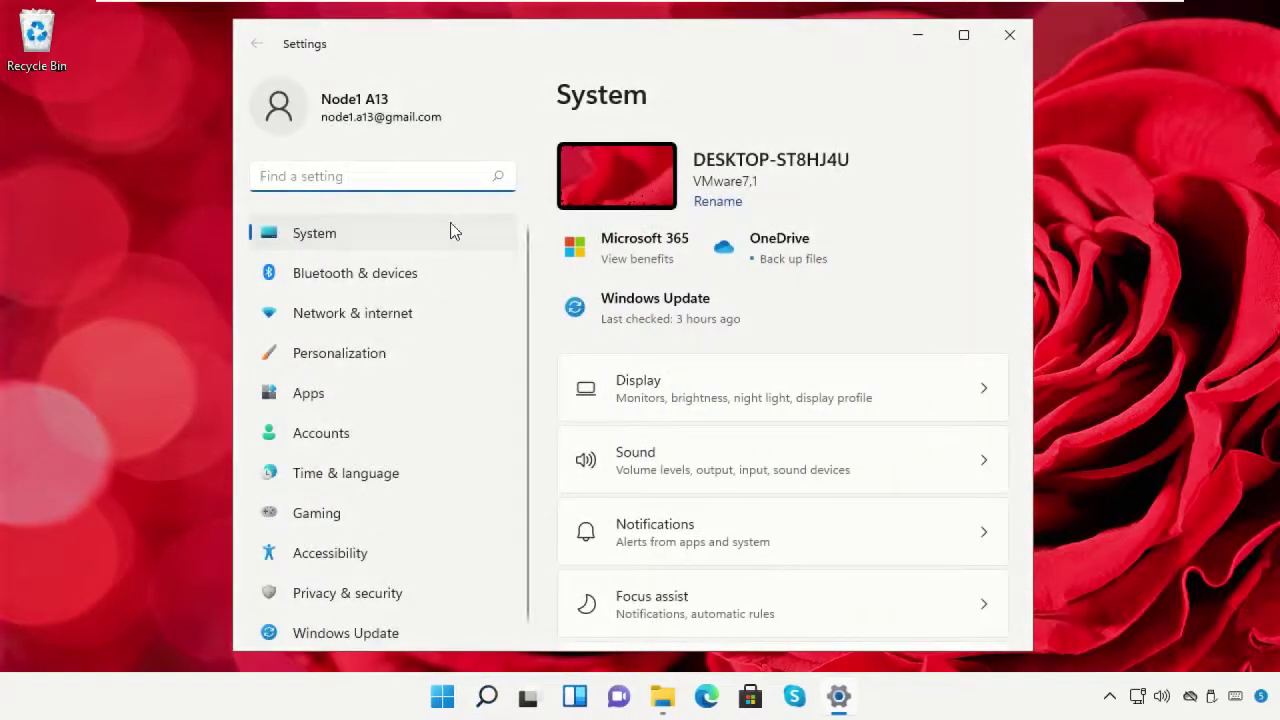
{"action": "type", "text": "Envir"}
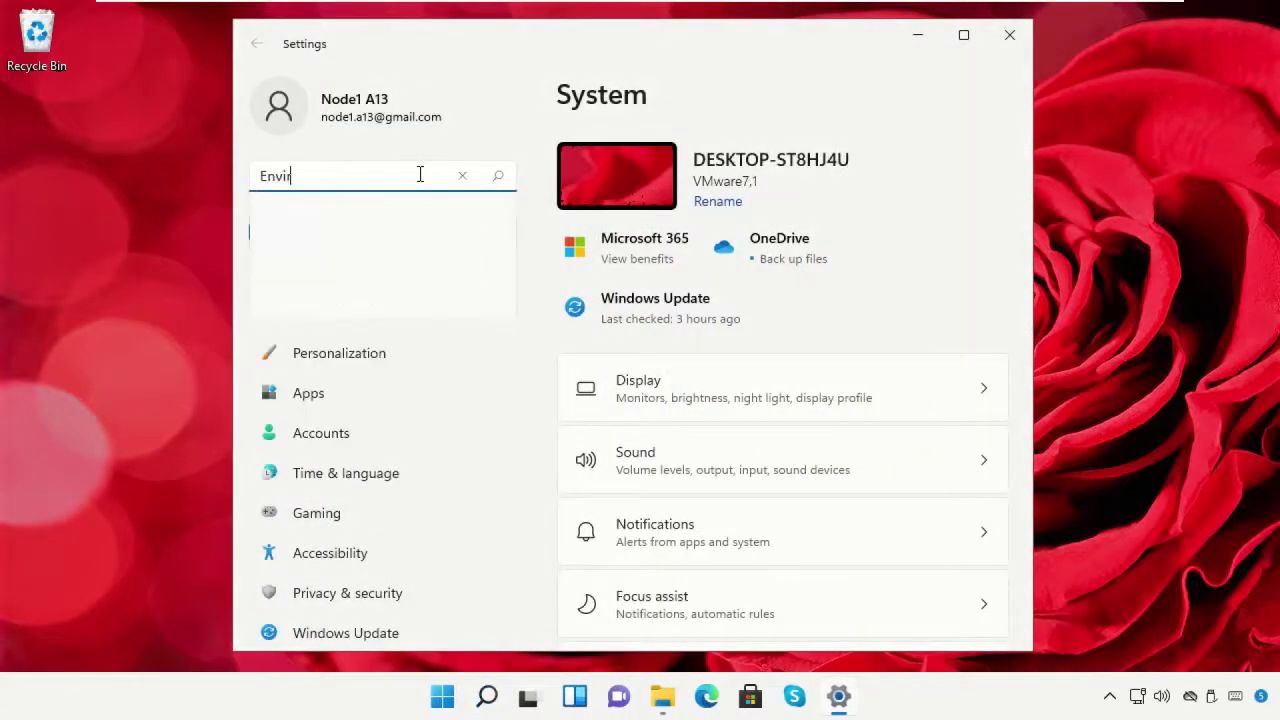
{"action": "type", "text": "onment Variables"}
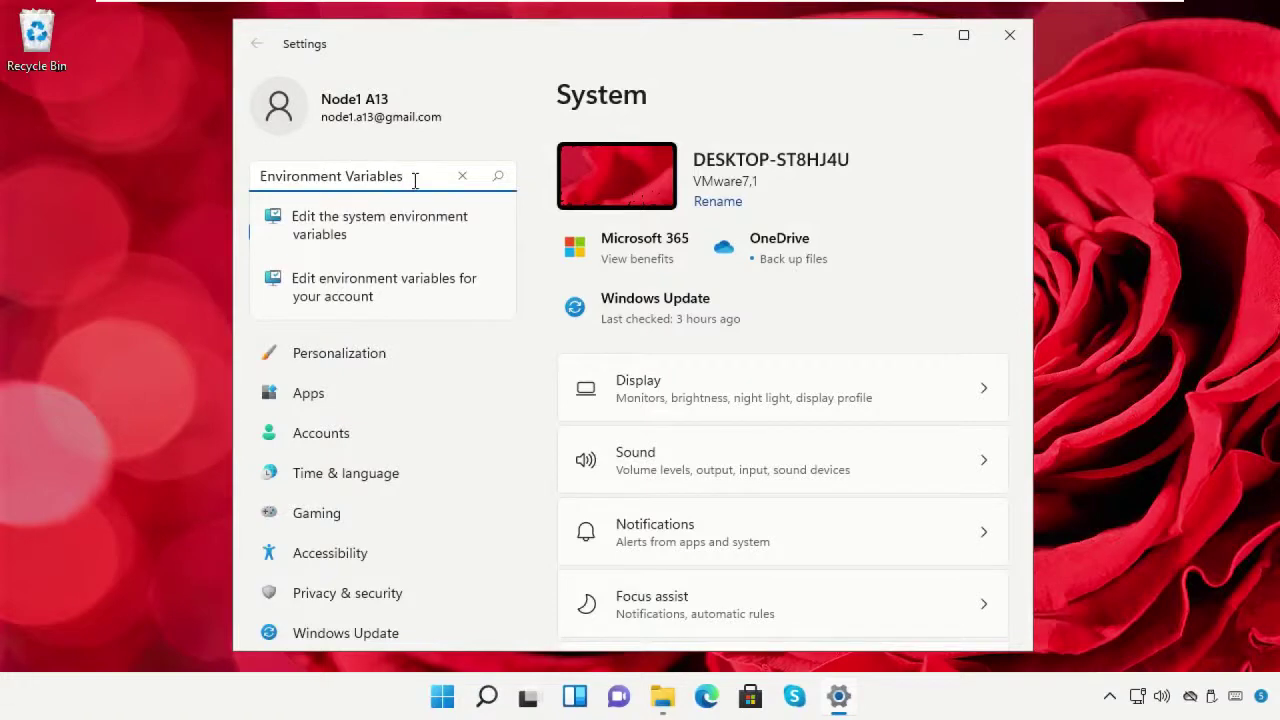
{"action": "left_click", "coordinate": [350, 302]}
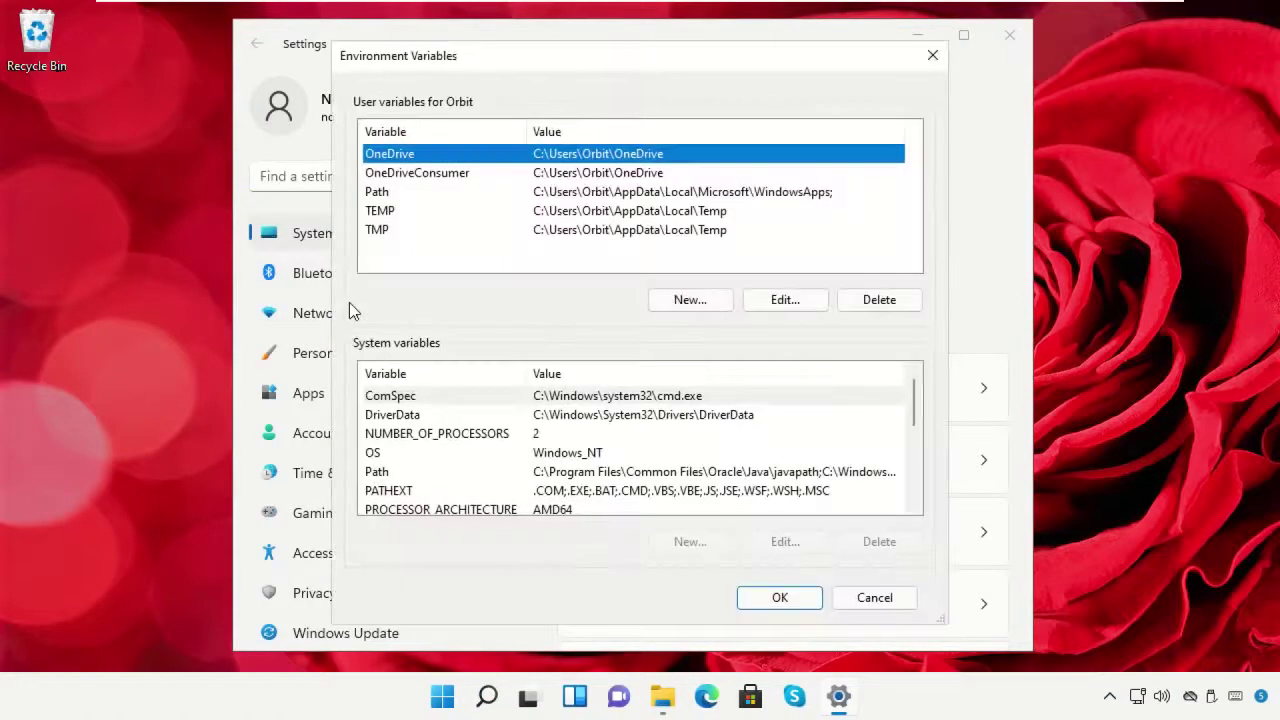
- Edit the user Path variable and append a semicolon to the %USERPROFILE%\AppData\Local\Microsoft\WindowsApps entry
{"action": "left_click", "coordinate": [614, 193]}
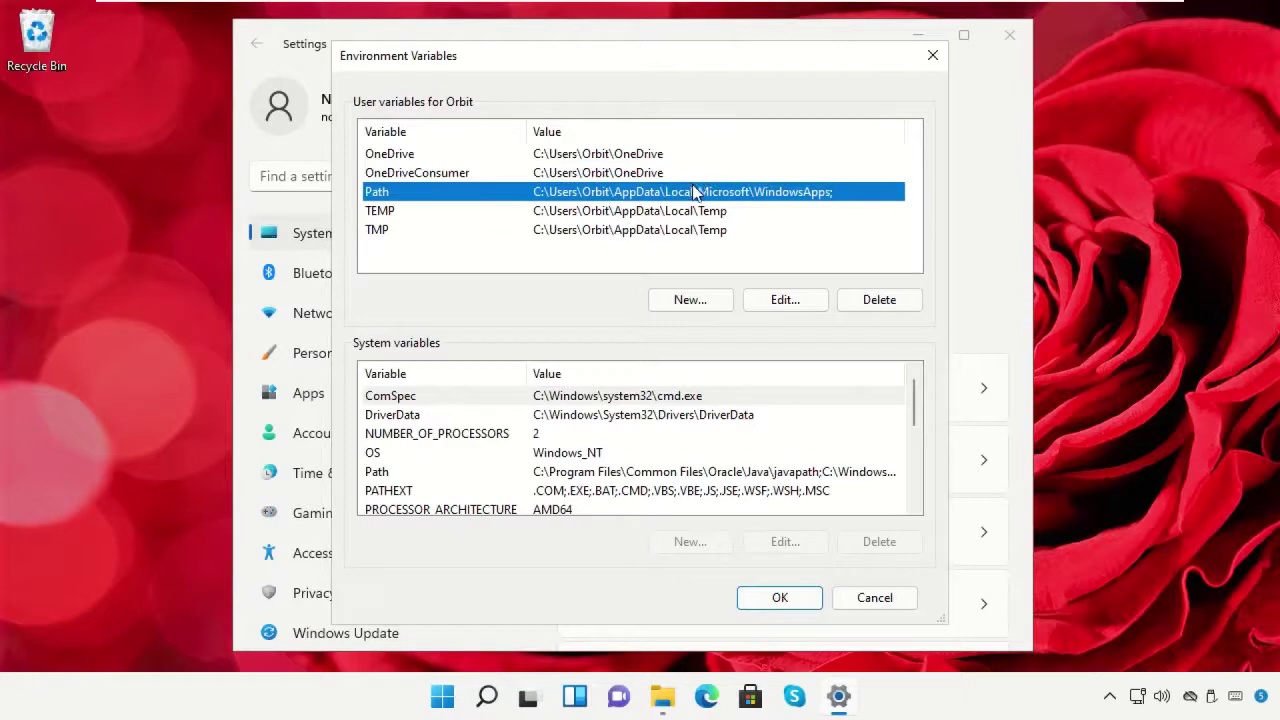
{"action": "left_click", "coordinate": [775, 298]}
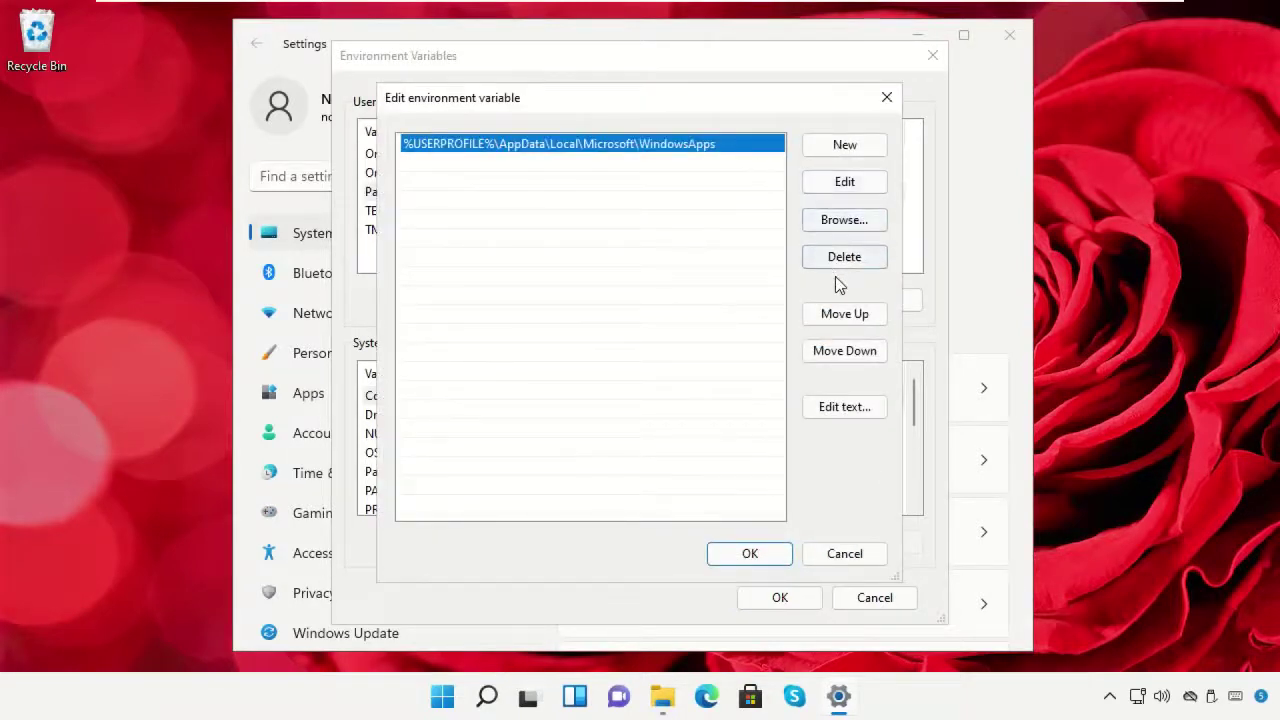
{"action": "left_click", "coordinate": [843, 185]}
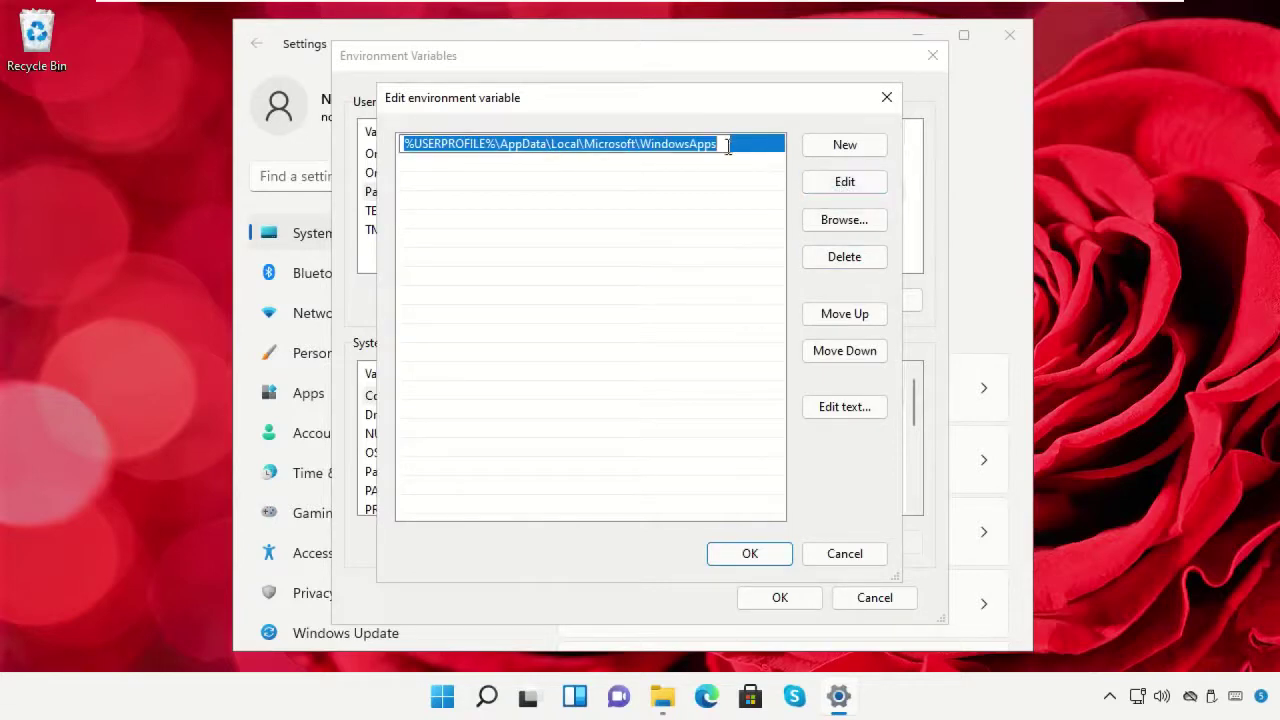
{"action": "left_click", "coordinate": [726, 146]}
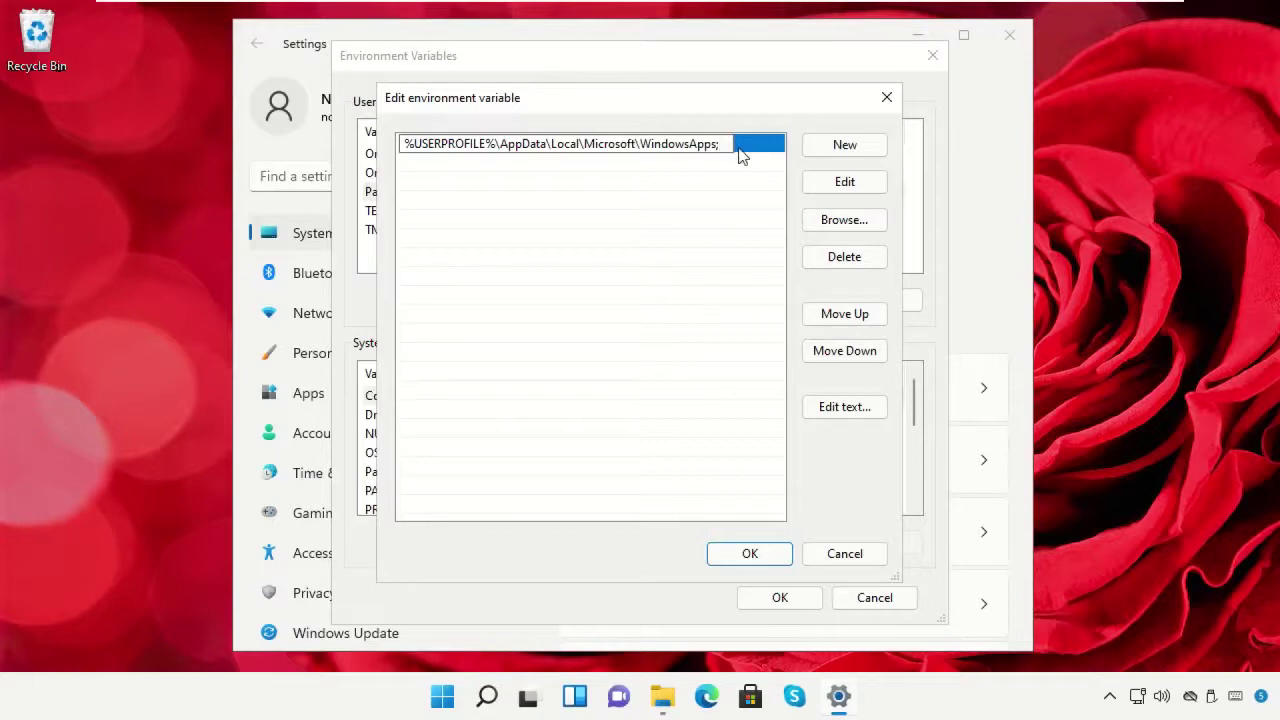
- Switch to File Explorer, copy the full path C:\Program Files\Java\jdk-16.0.2\bin and minimize the window
{"action": "left_click", "coordinate": [662, 697]}
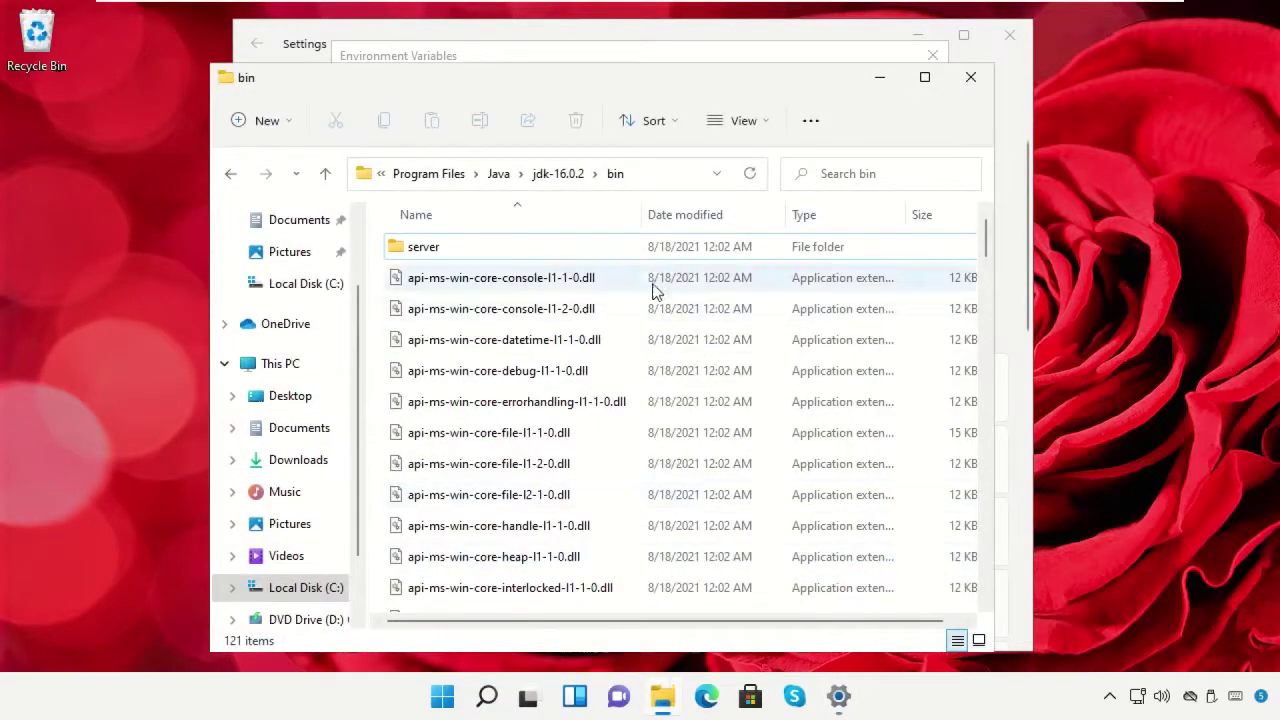
{"action": "left_click", "coordinate": [662, 174]}
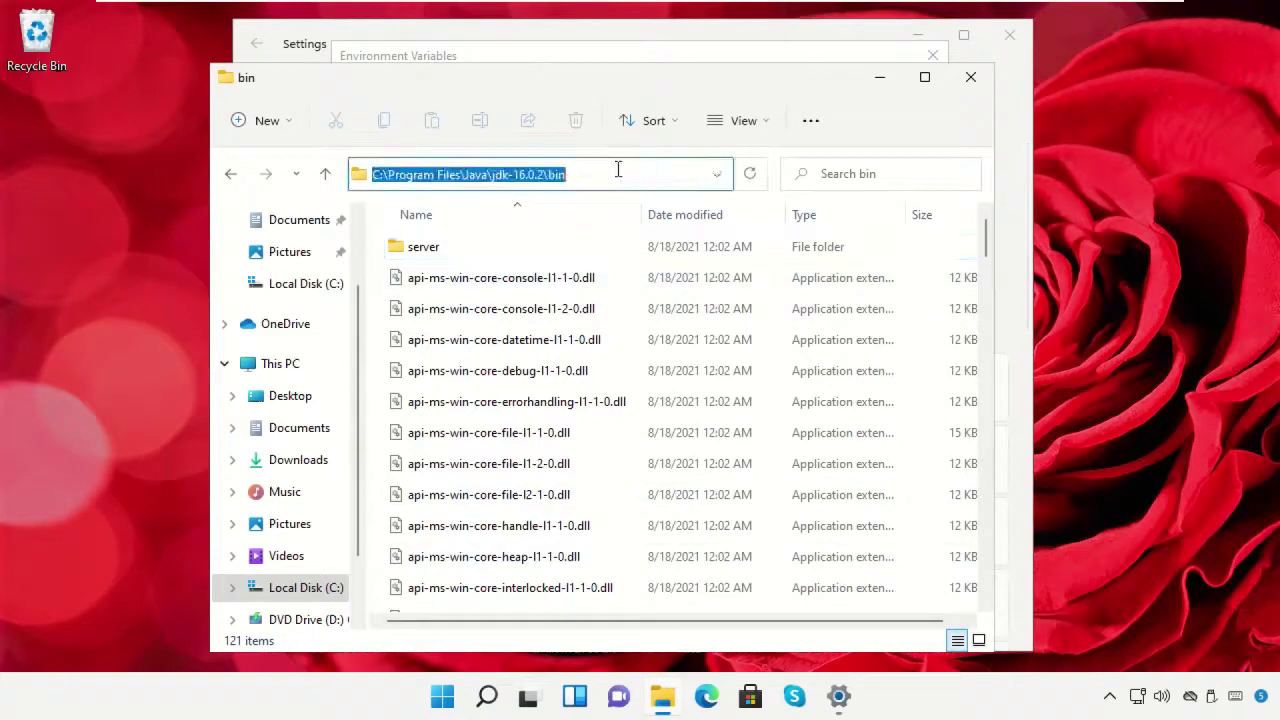
{"action": "right_click", "coordinate": [561, 176]}
{"action": "left_click", "coordinate": [660, 240]}
{"action": "left_click", "coordinate": [882, 82]}
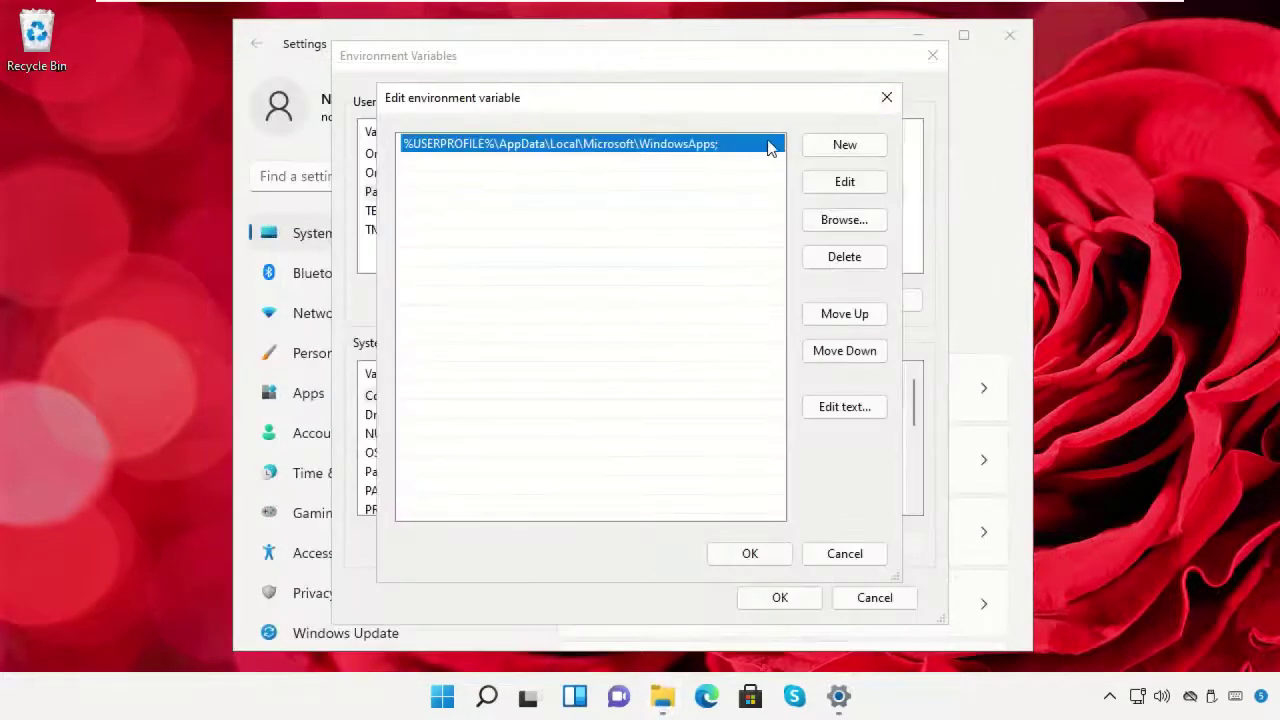
- Paste C:\Program Files\Java\jdk-16.0.2\bin after the semicolon in the user Path's WindowsApps entry and confirm the edit
{"action": "left_click", "coordinate": [812, 183]}
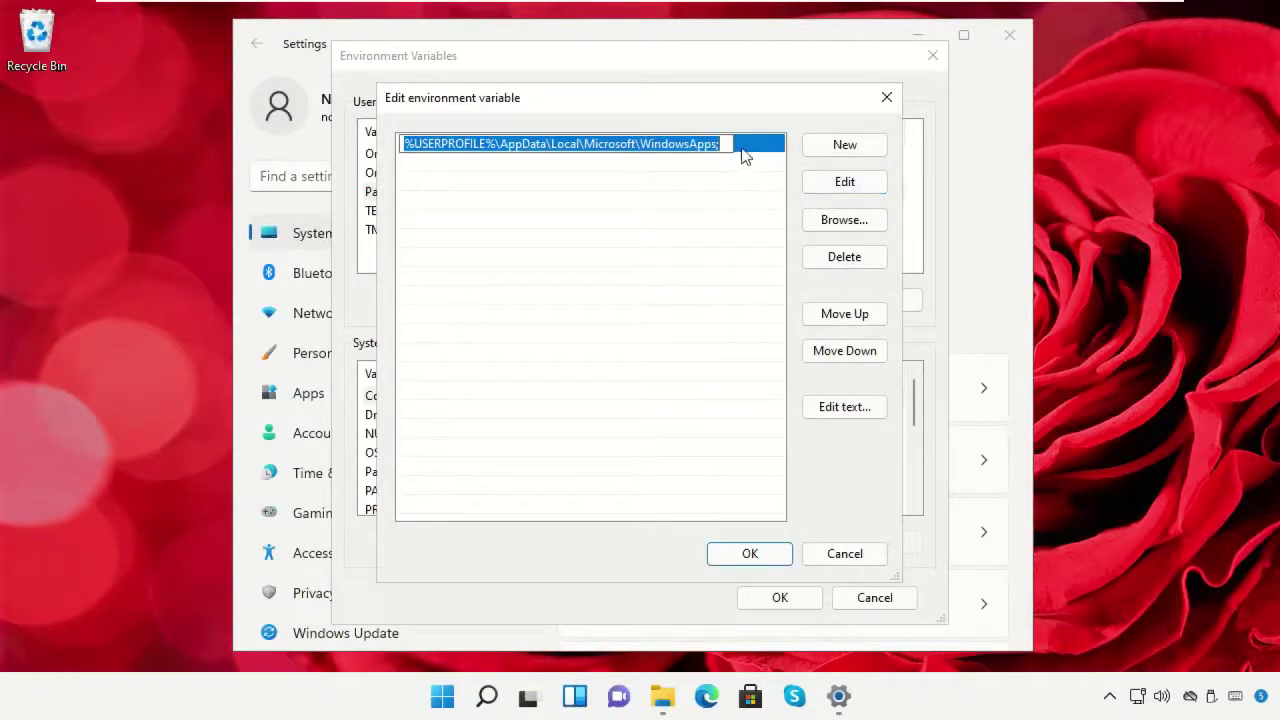
{"action": "left_click", "coordinate": [722, 144]}
{"action": "right_click", "coordinate": [722, 144]}
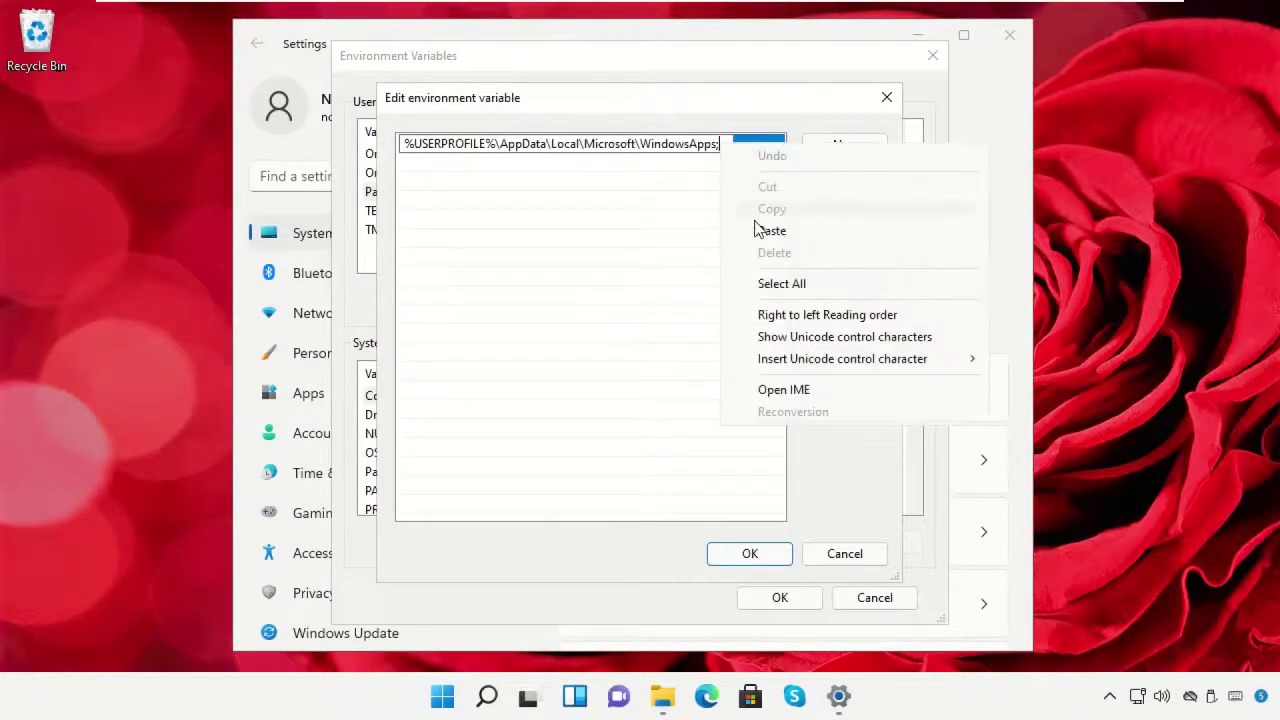
{"action": "left_click", "coordinate": [758, 228]}
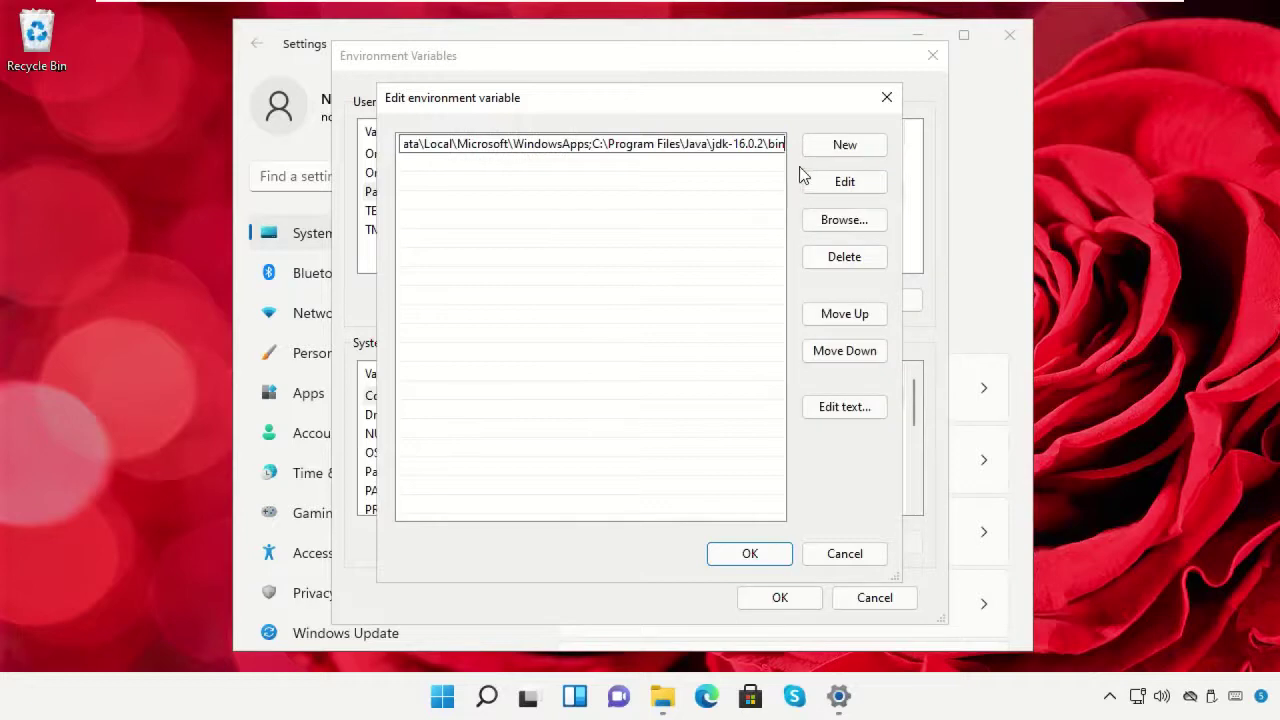
{"action": "left_click", "coordinate": [748, 552]}
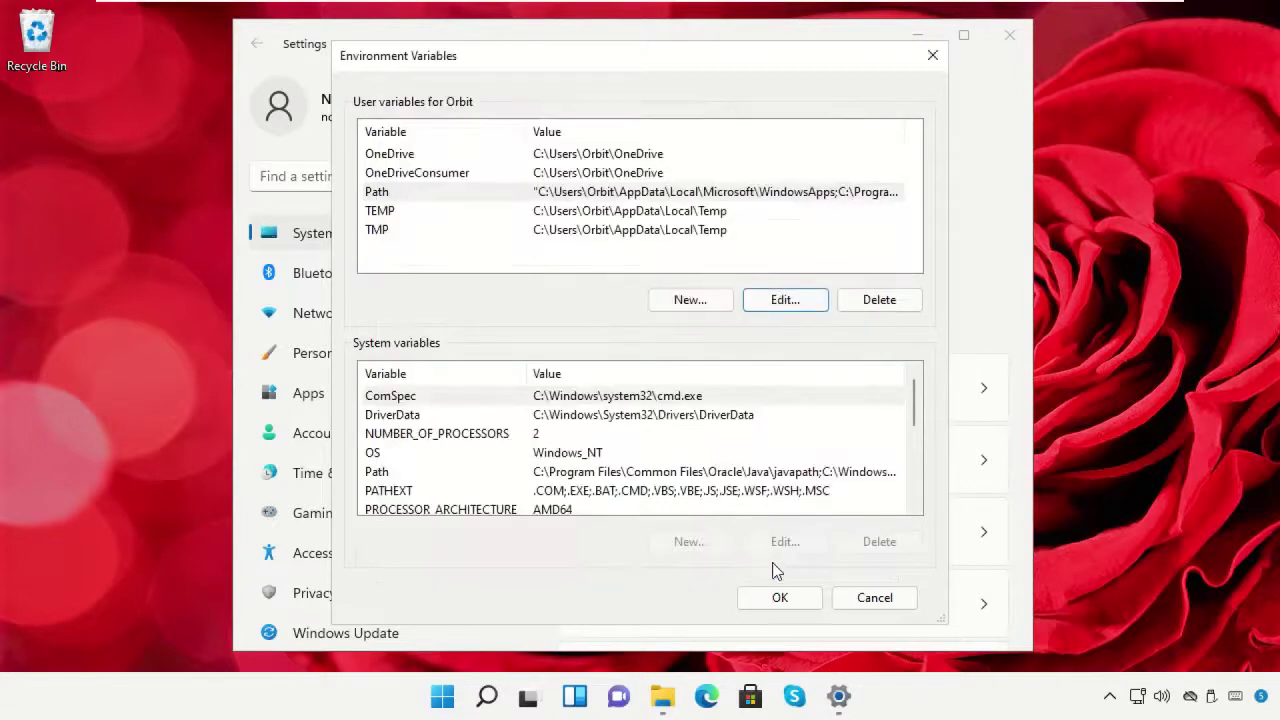
- Start a new user variable and name it JAVA_HOME_ENVIRONMENT
{"action": "left_click", "coordinate": [718, 302]}
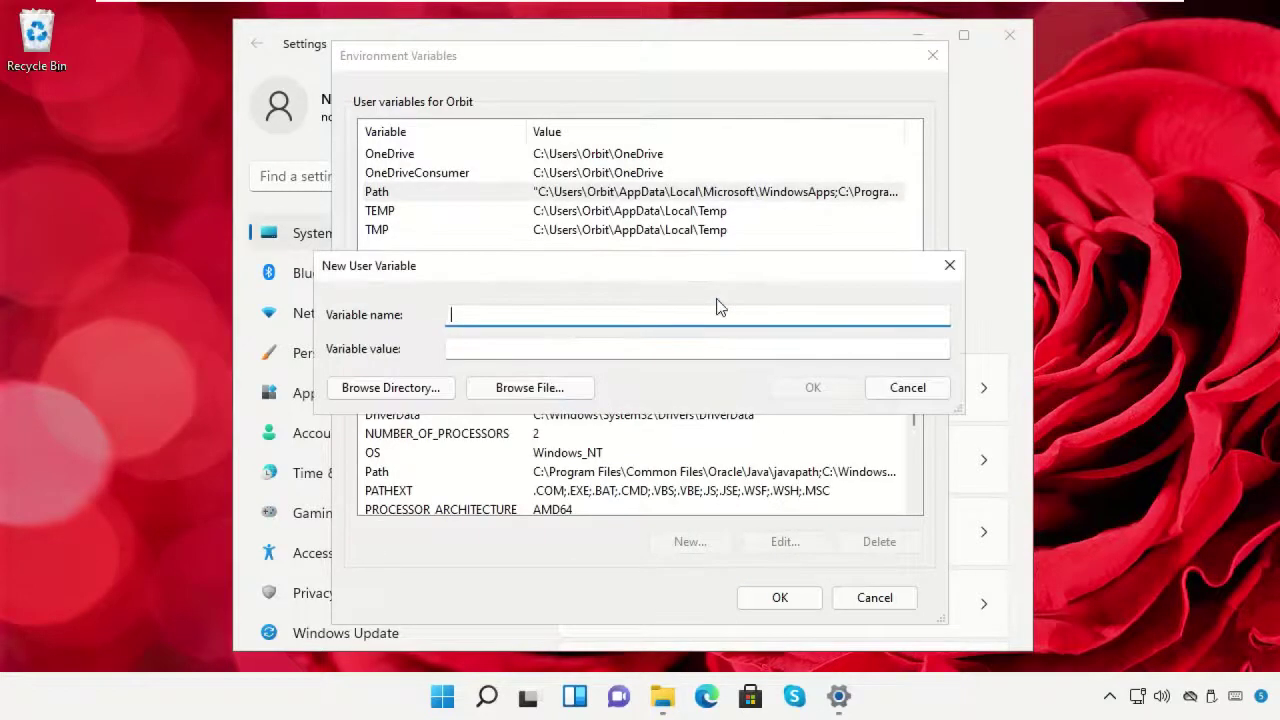
{"action": "type", "text": "JAVA_HOME_ENVIRONMENT"}
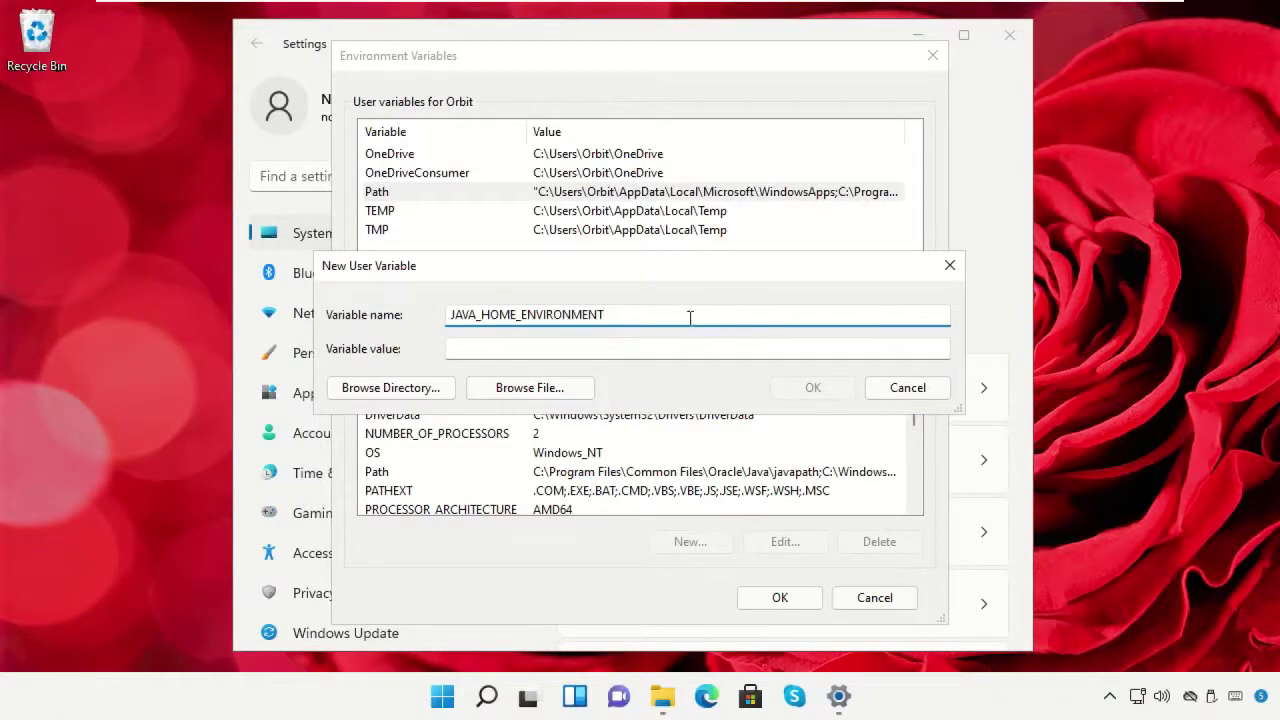
{"action": "left_click", "coordinate": [672, 344]}
- In File Explorer, go up to the jdk-16.0.2 folder, copy its path C:\Program Files\Java\jdk-16.0.2 and minimize the window
{"action": "left_click", "coordinate": [663, 696]}
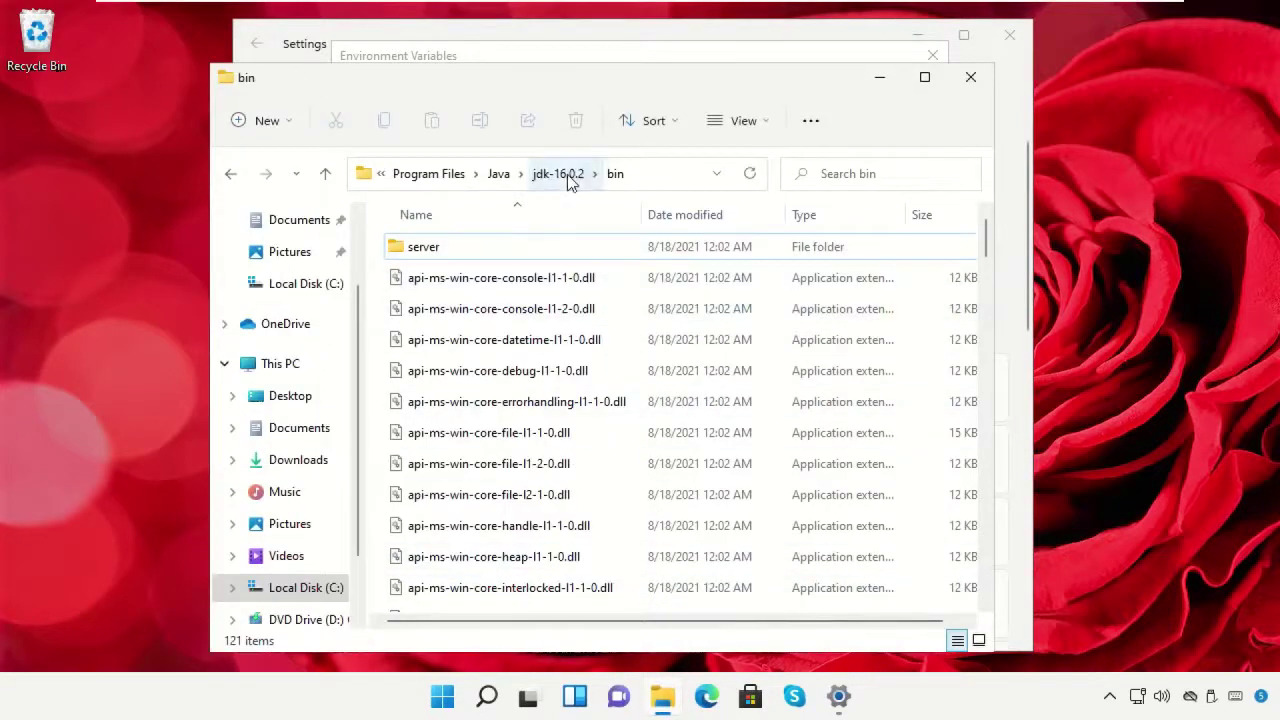
{"action": "left_click", "coordinate": [566, 175]}
{"action": "left_click", "coordinate": [652, 177]}
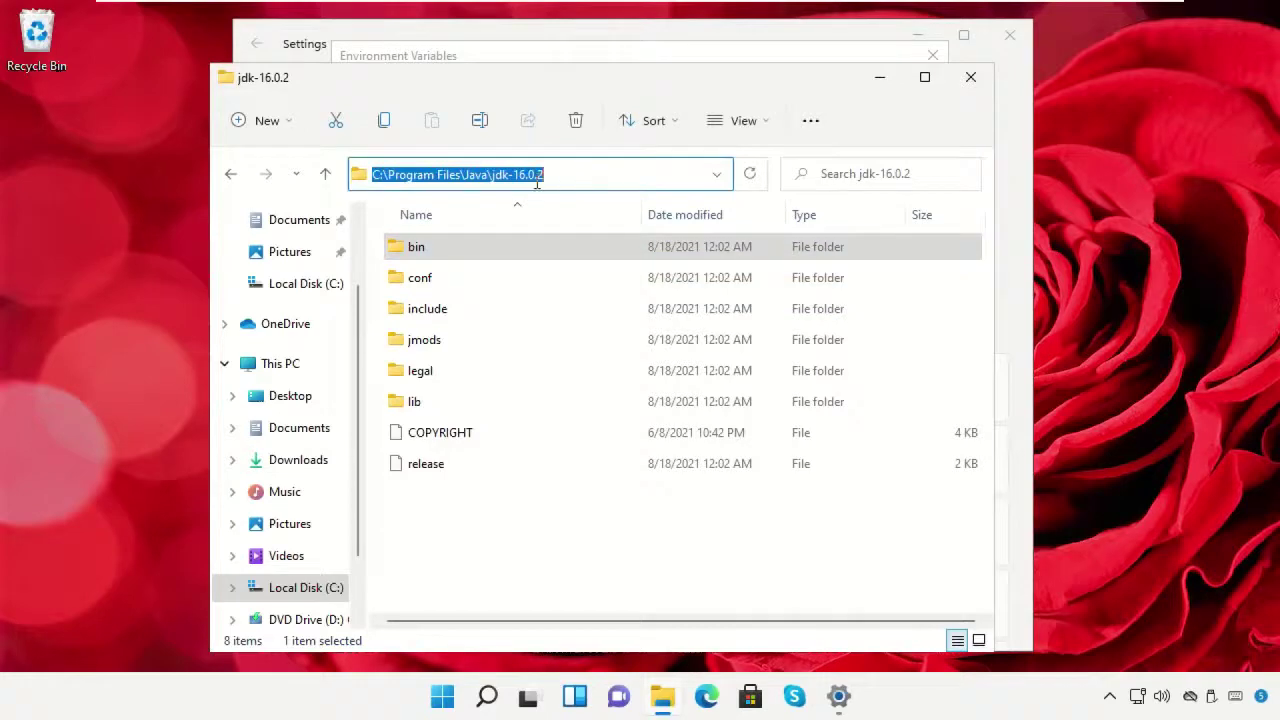
{"action": "right_click", "coordinate": [556, 177]}
{"action": "left_click", "coordinate": [626, 243]}
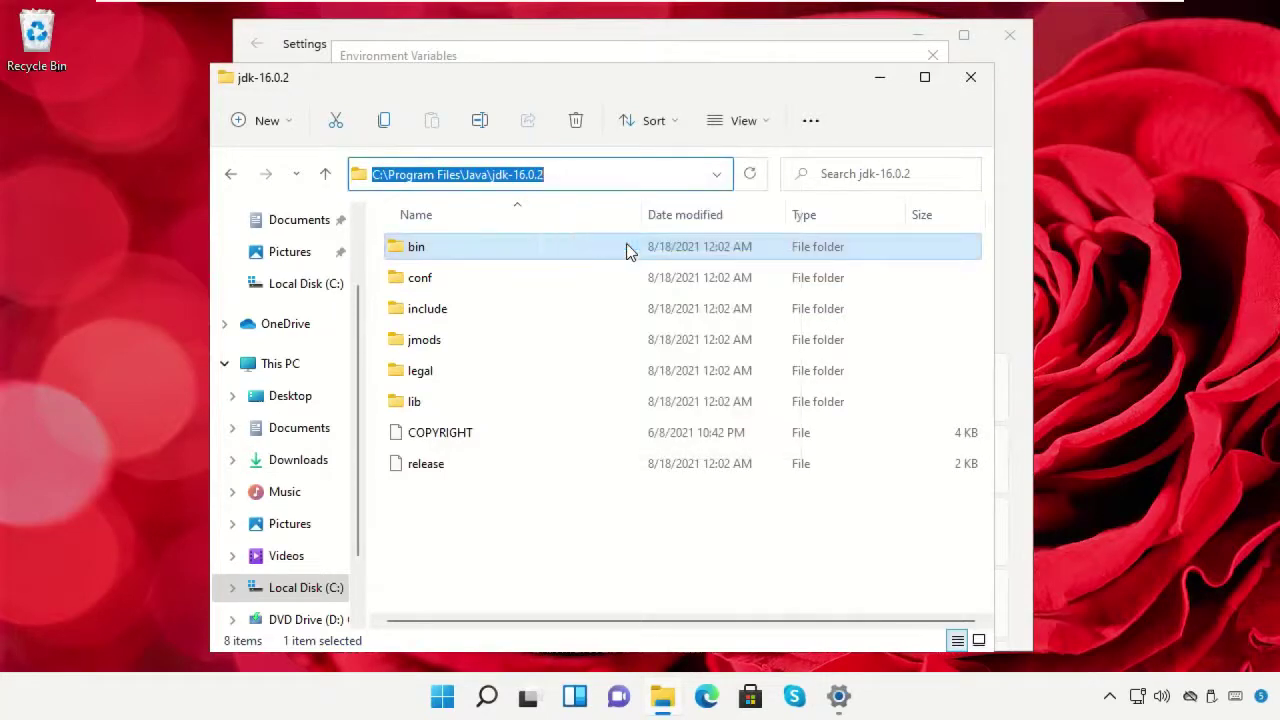
{"action": "left_click", "coordinate": [879, 78]}
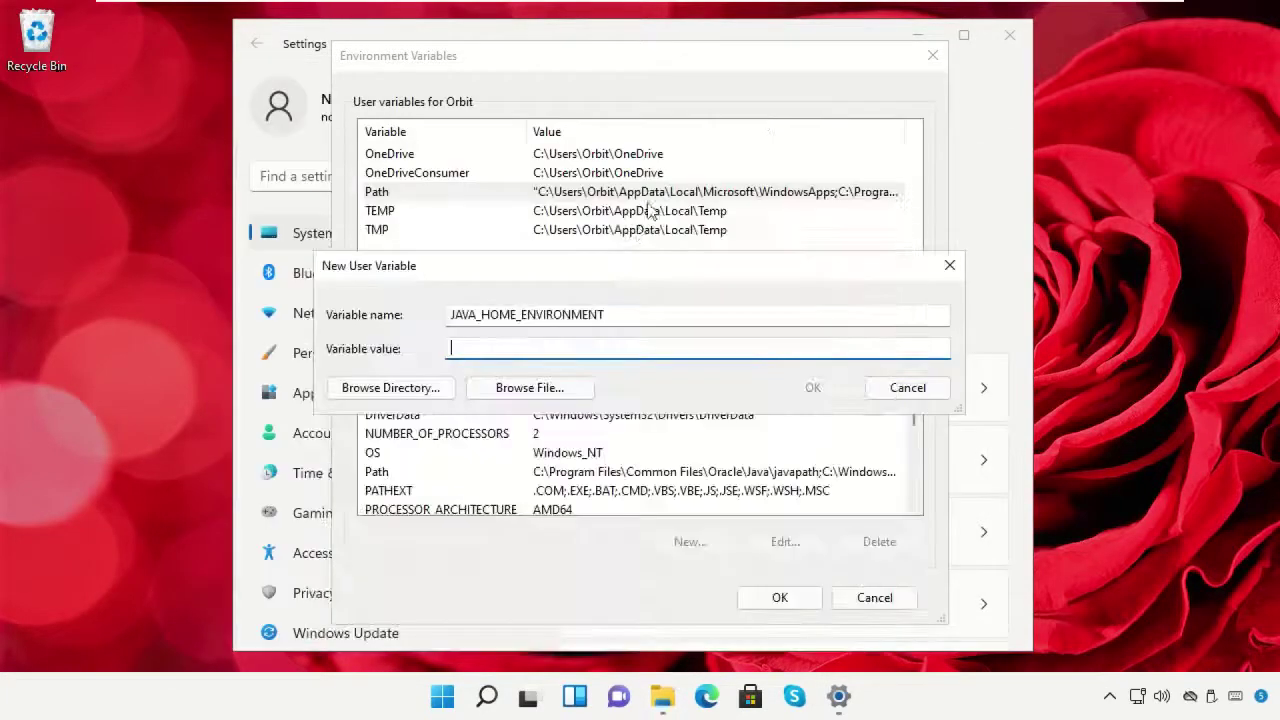
- Set the new variable's value to C:\Program Files\Java\jdk-16.0.2, save all environment variable changes and close Settings
{"action": "right_click", "coordinate": [631, 347]}
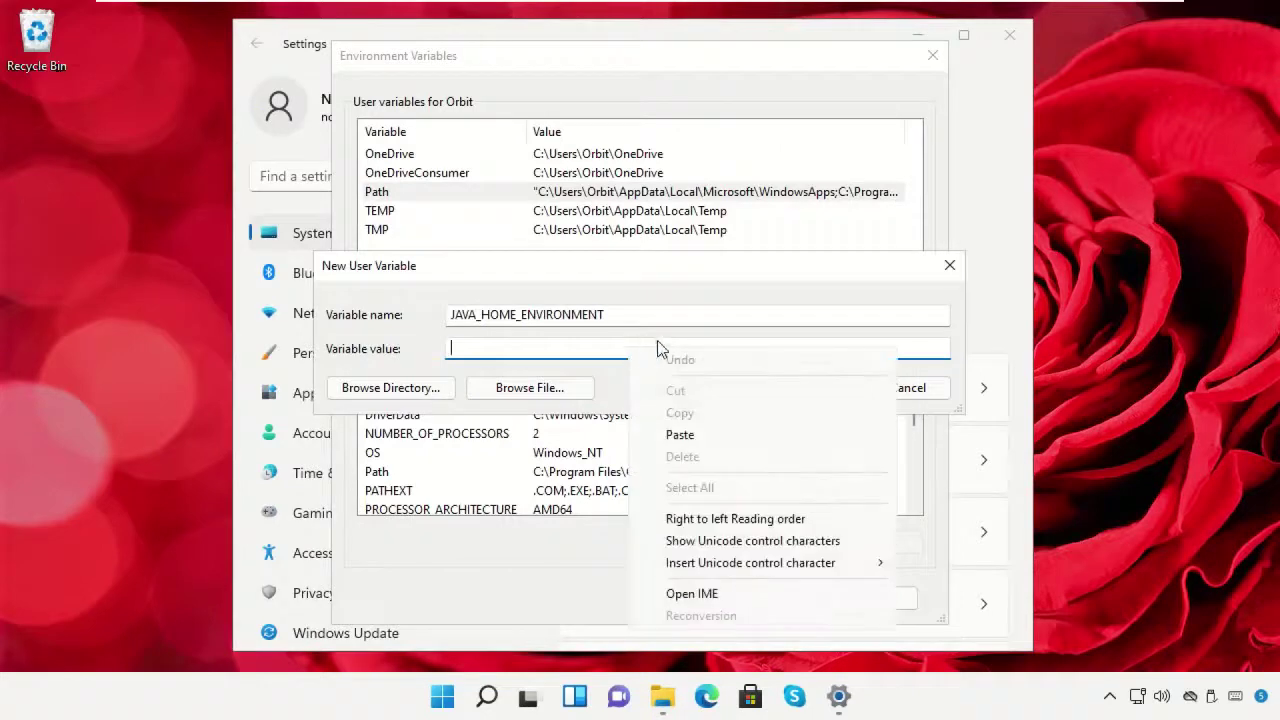
{"action": "left_click", "coordinate": [680, 432]}
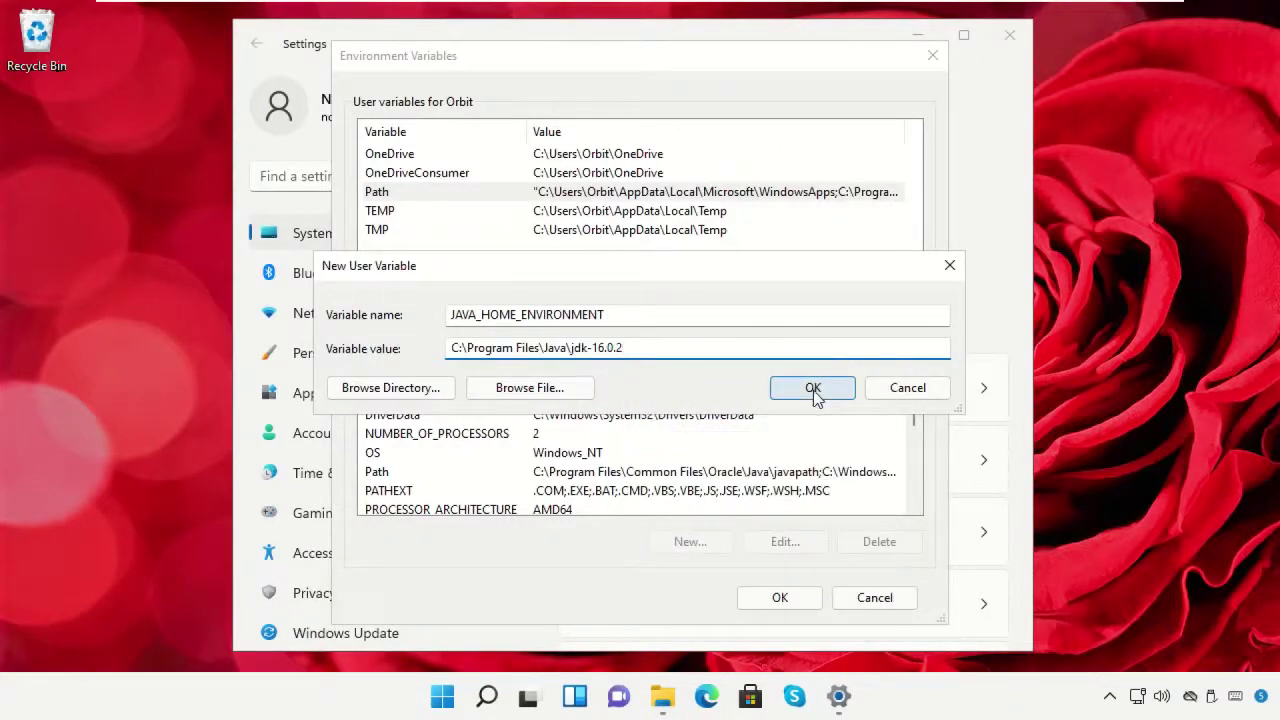
{"action": "left_click", "coordinate": [813, 389]}
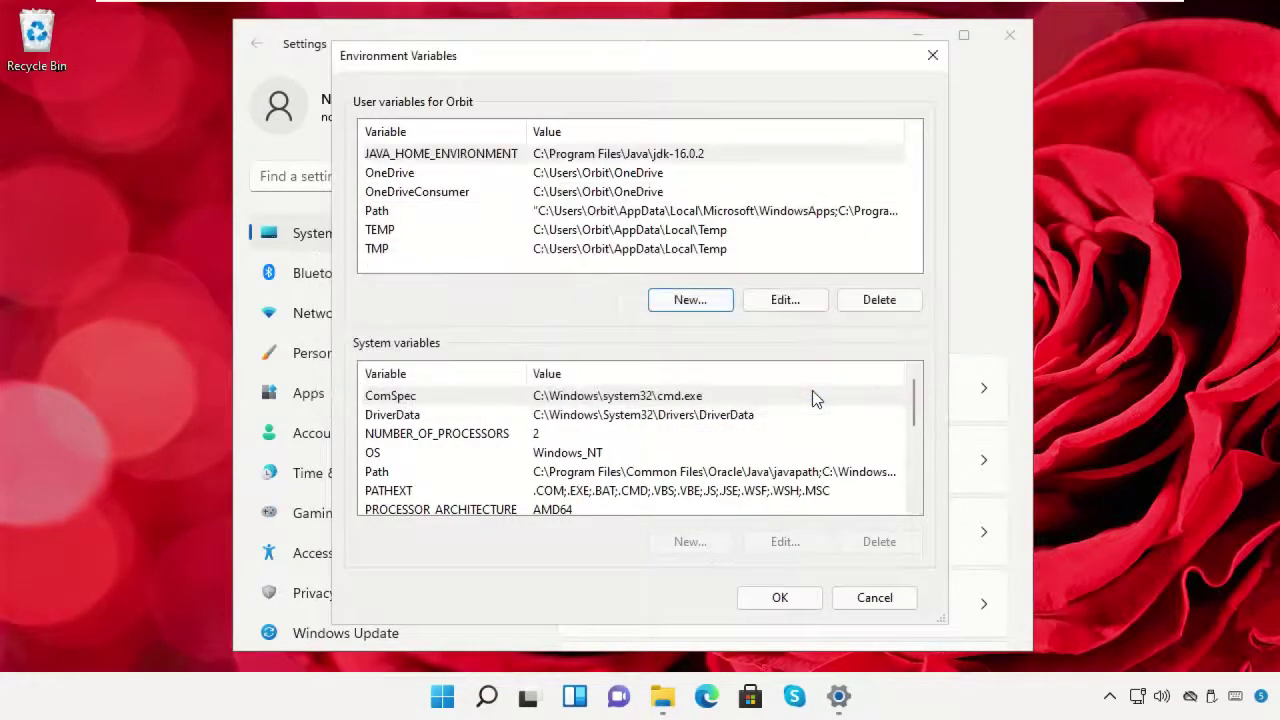
{"action": "left_click", "coordinate": [777, 598]}
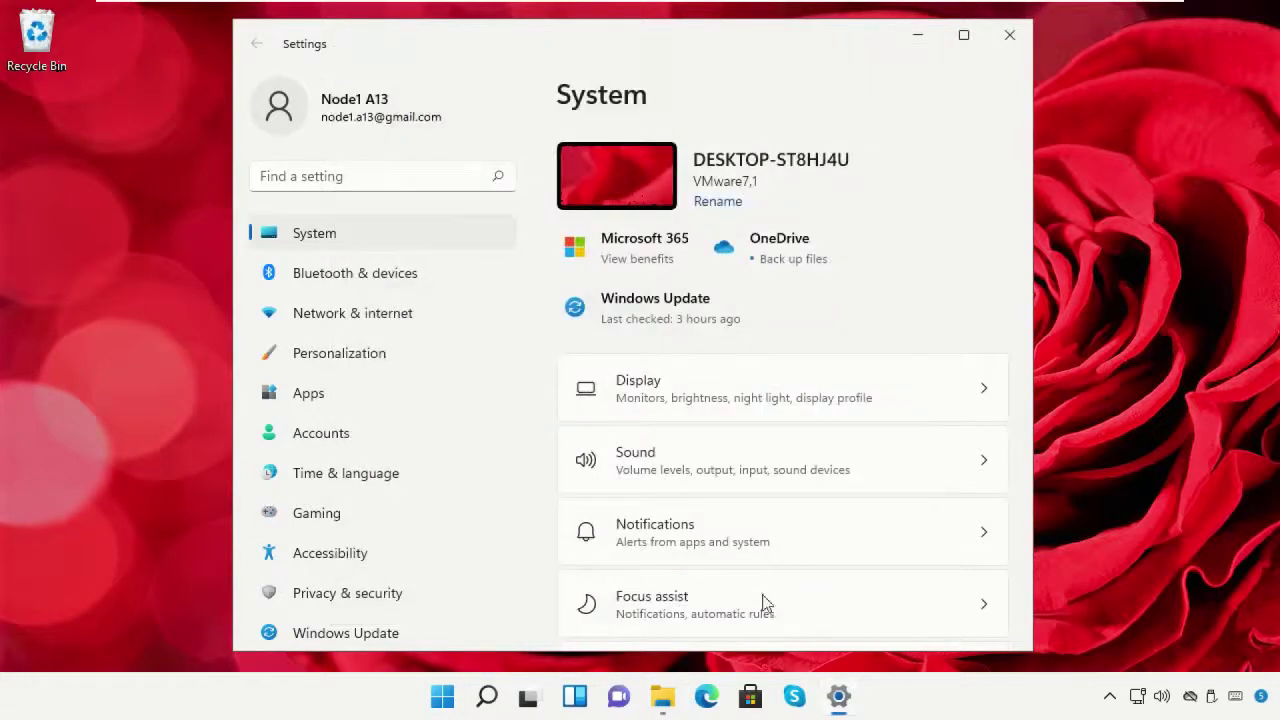
{"action": "left_click", "coordinate": [1010, 38]}
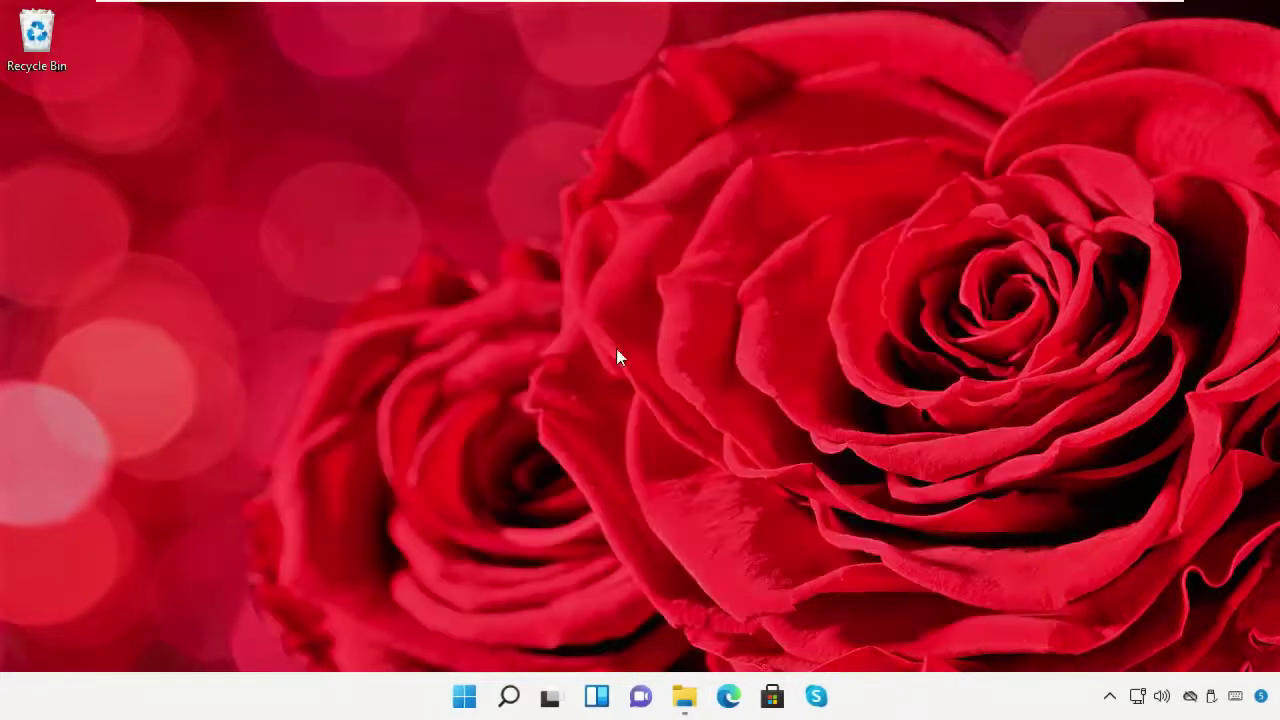
- Open Command Prompt as administrator, allowing it to make changes, and run java -version
{"action": "left_click", "coordinate": [508, 694]}
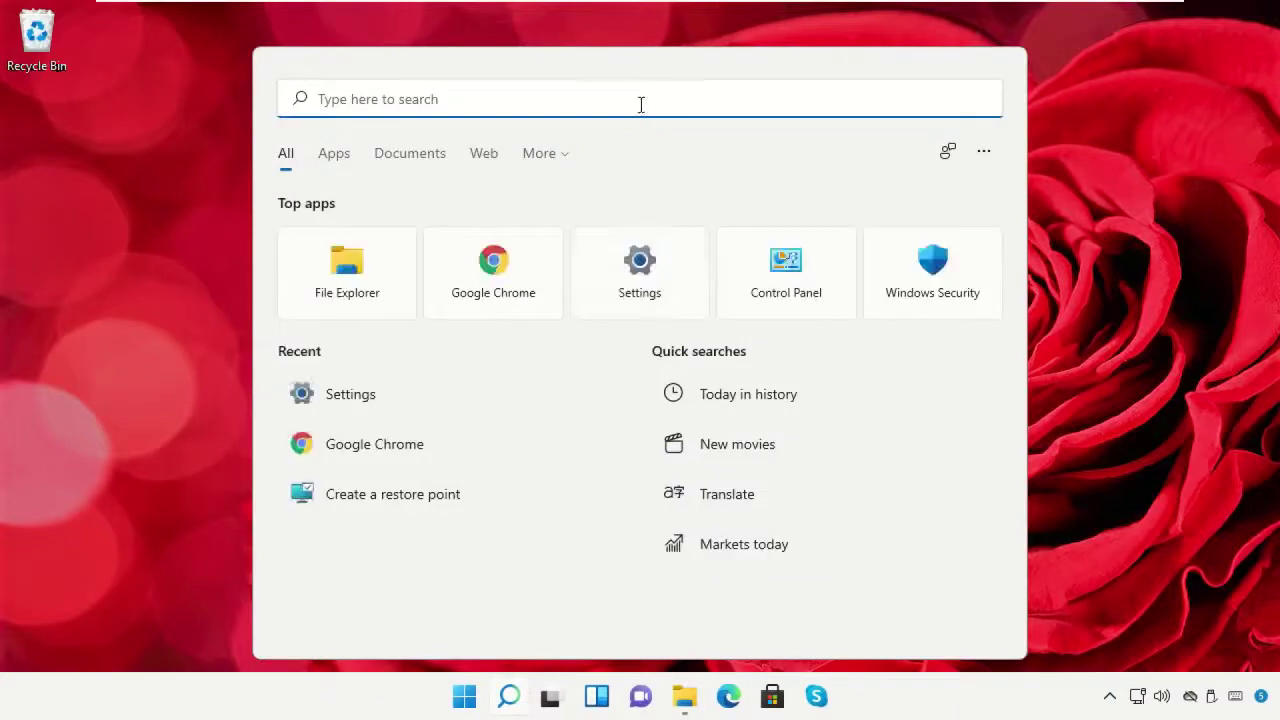
{"action": "type", "text": "Cmd"}
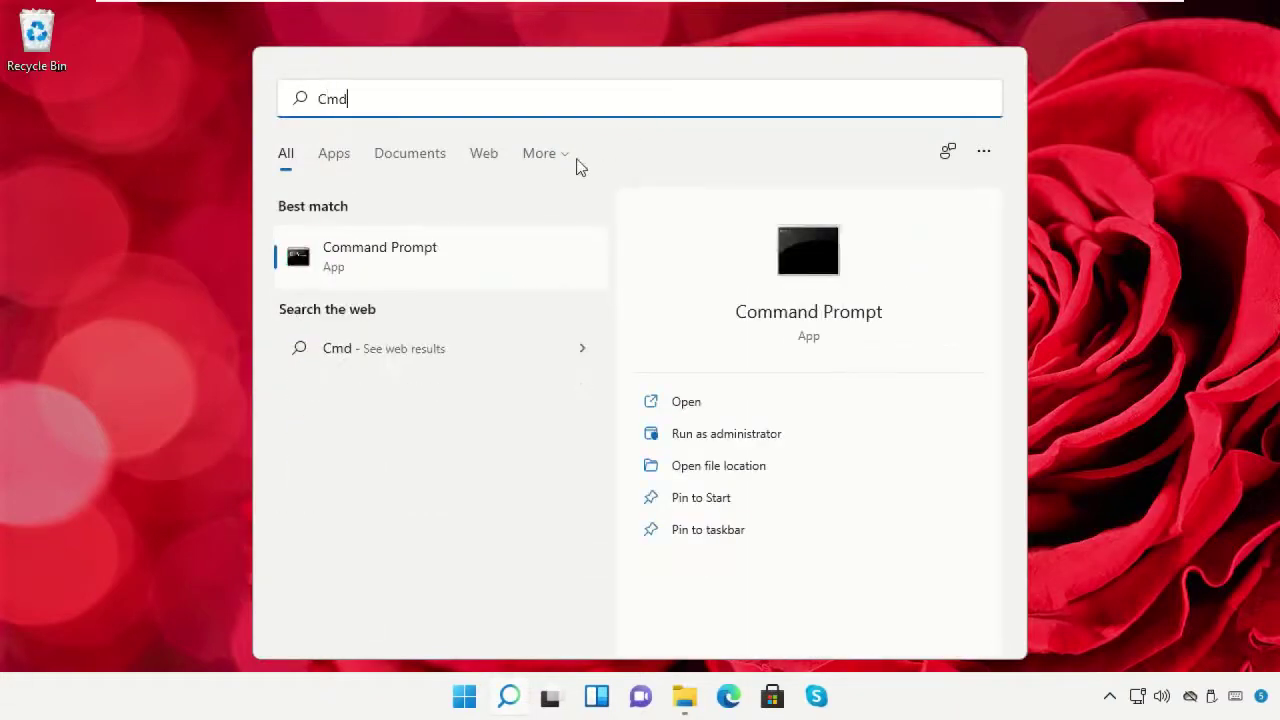
{"action": "right_click", "coordinate": [470, 255]}
{"action": "left_click", "coordinate": [520, 274]}
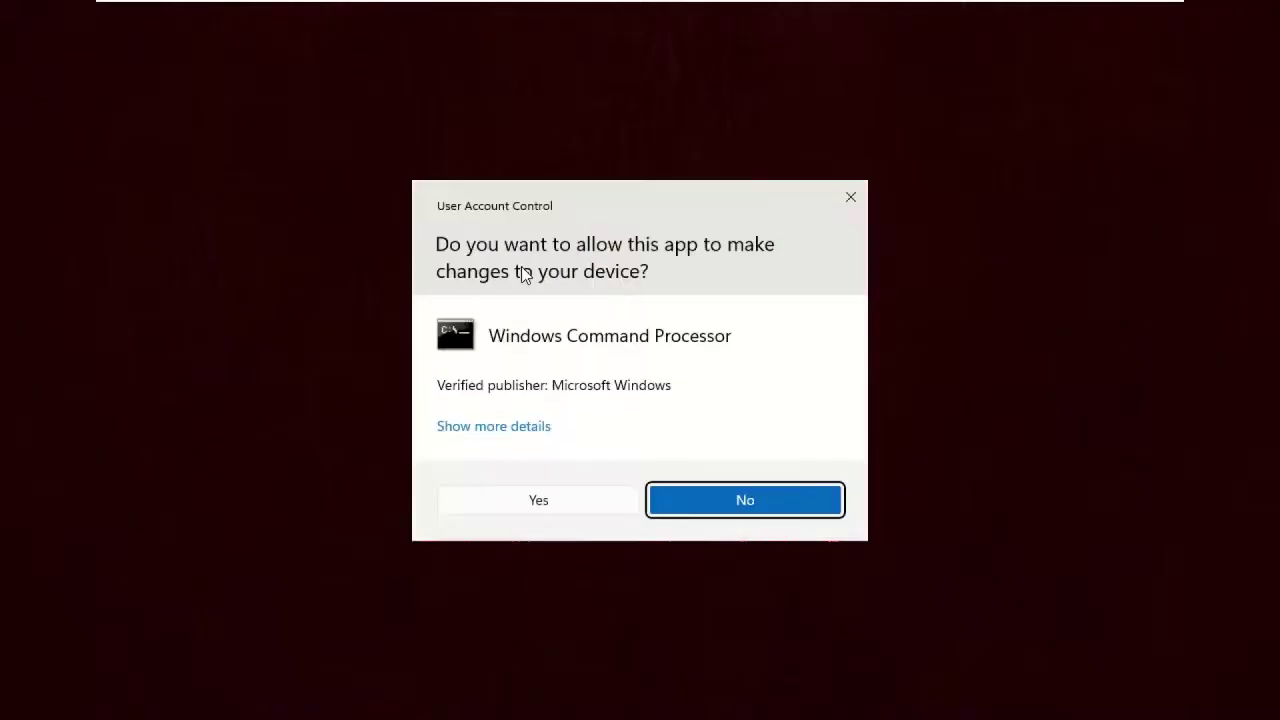
{"action": "left_click", "coordinate": [540, 499]}
{"action": "left_click_drag", "start_coordinate": [602, 83], "coordinate": [737, 97]}
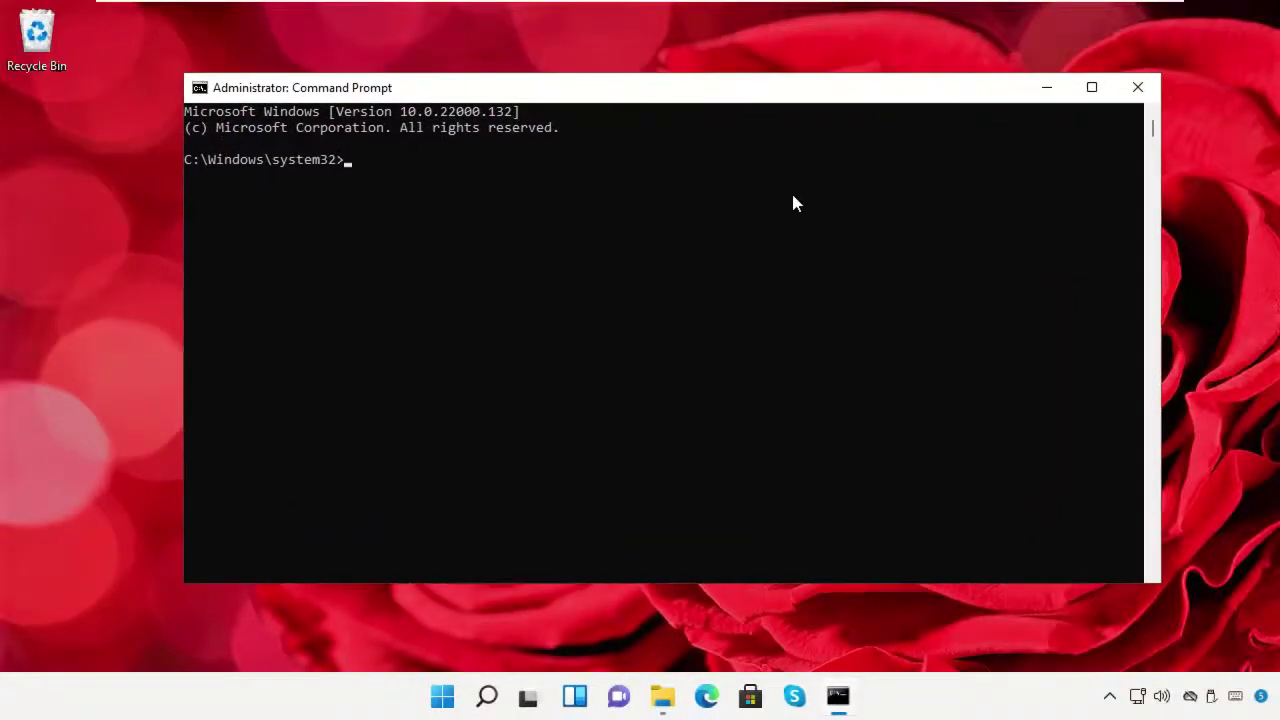
{"action": "key", "text": "Return"}
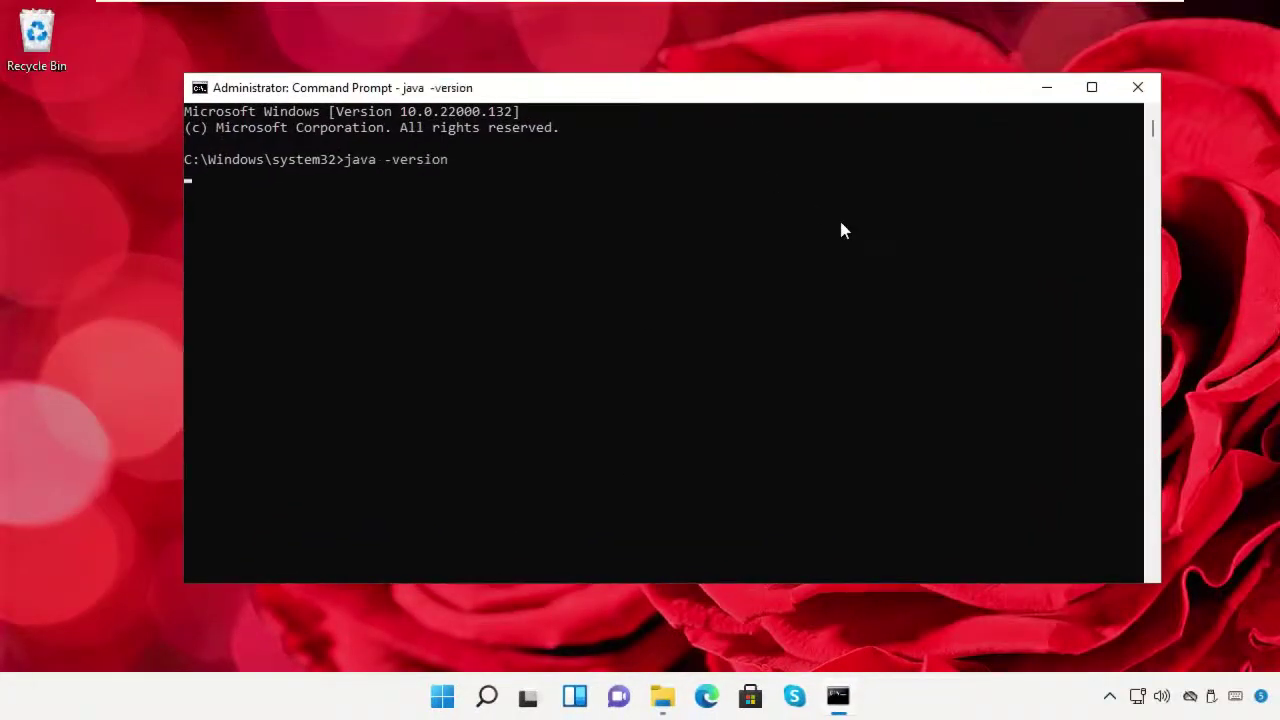